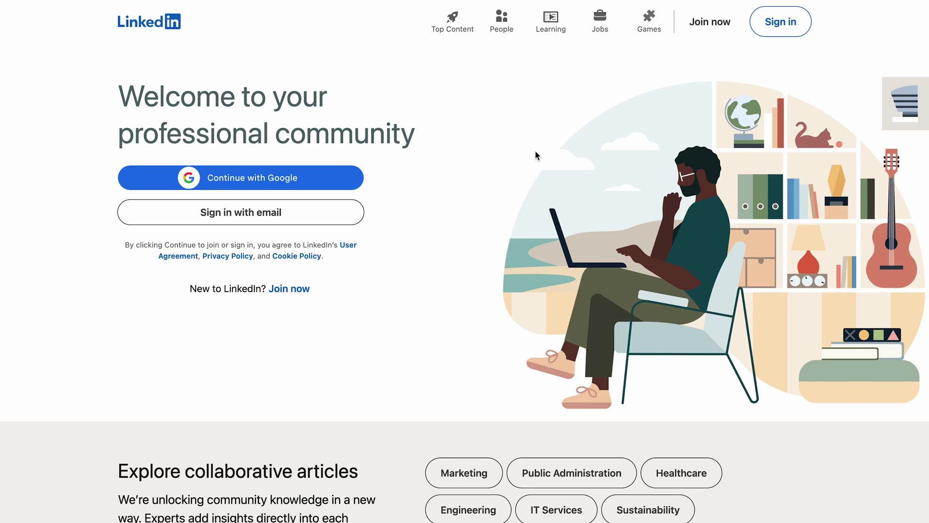
- Sign up for a new account with the e-mail address and a password, and enter the first and last name
left_click(284, 291)
left_click(366, 133)
key("ctrl+v")
left_click(388, 177)
left_click(454, 237)
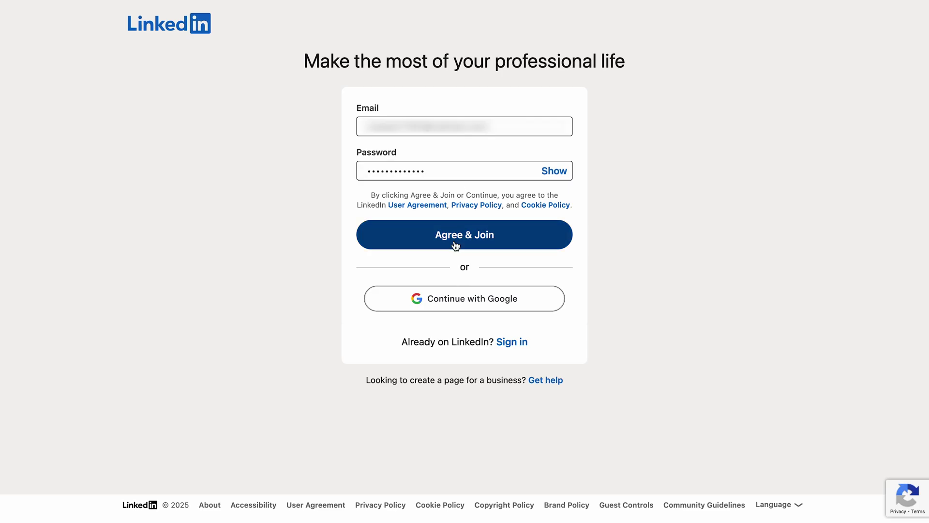
type("Taylor")
left_click(483, 208)
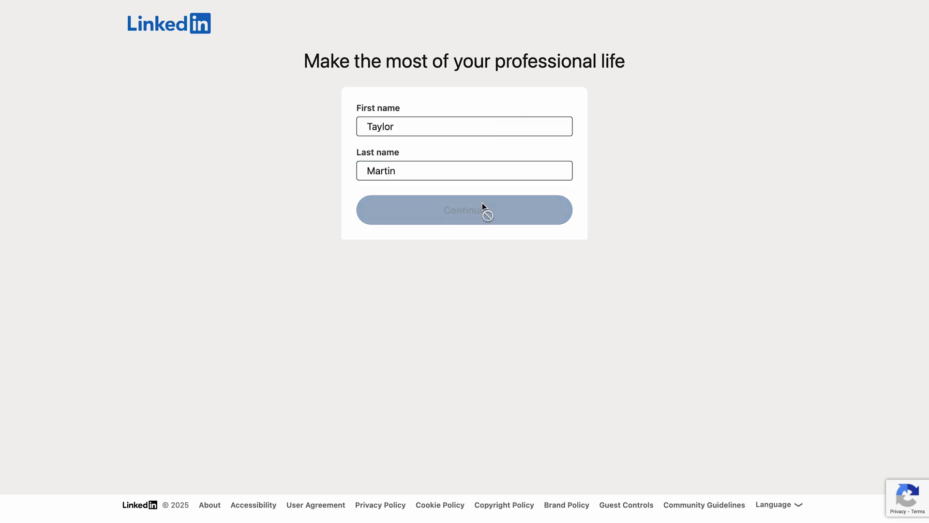
- Verify the account with the phone number and the SMS code
left_click(353, 312)
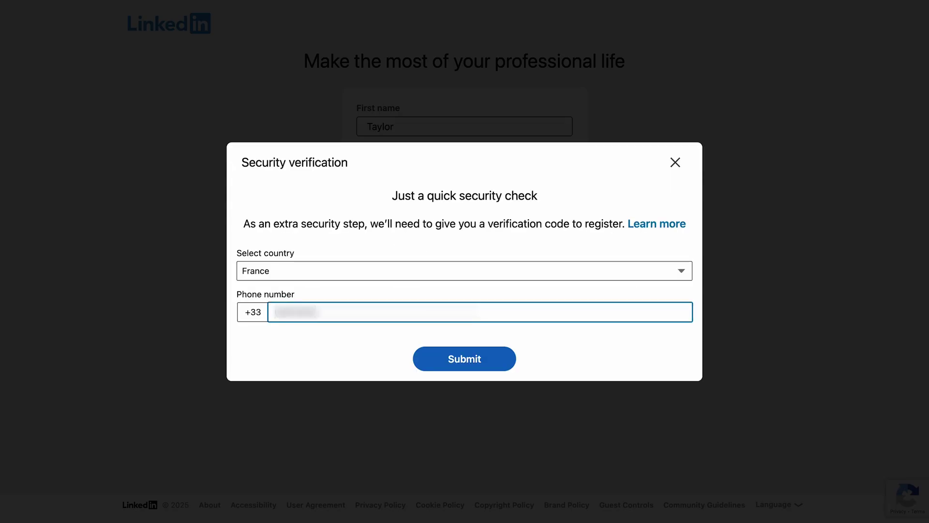
left_click(434, 368)
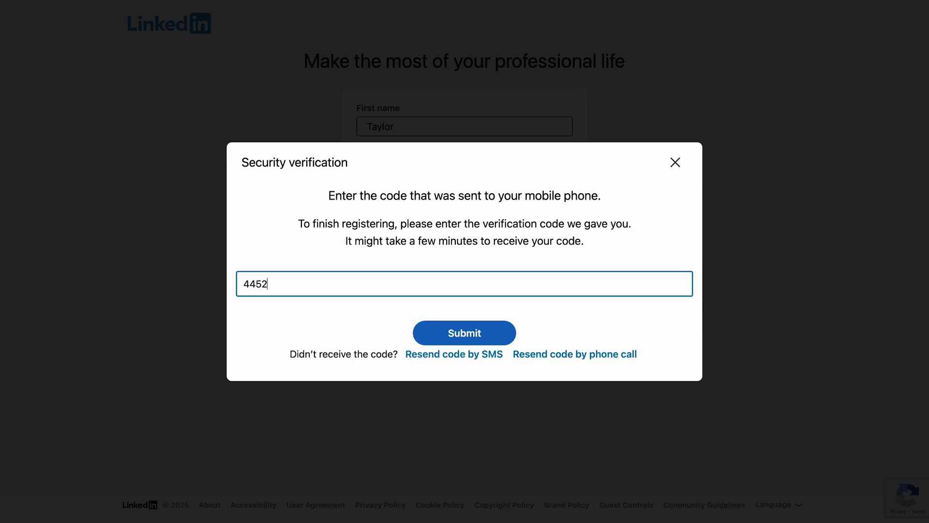
left_click(490, 330)
- Set the location to Montpellier, Occitanie, France and continue
type("montpe")
key("Down")
key("Return")
left_click(425, 189)
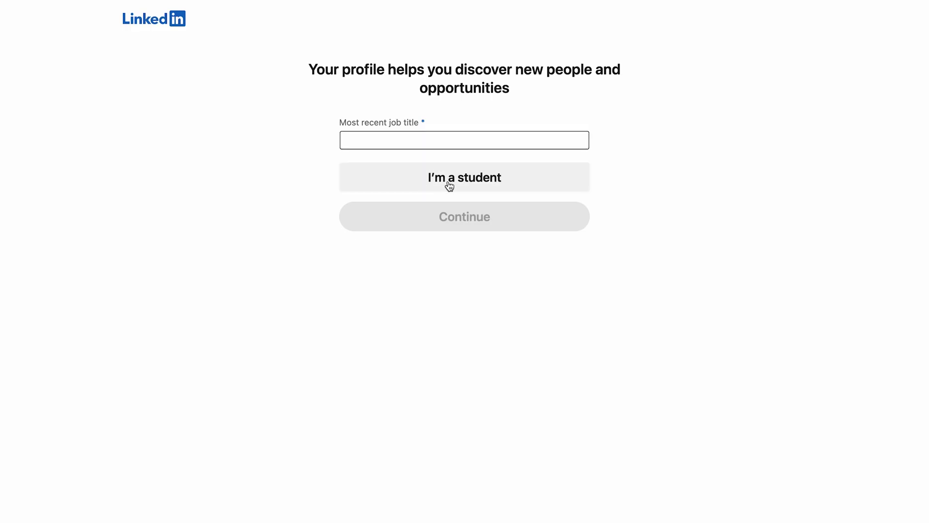
- Register as a student at MBS School of Business pursuing a Master's degree
left_click(449, 186)
left_click(433, 145)
type("montpell")
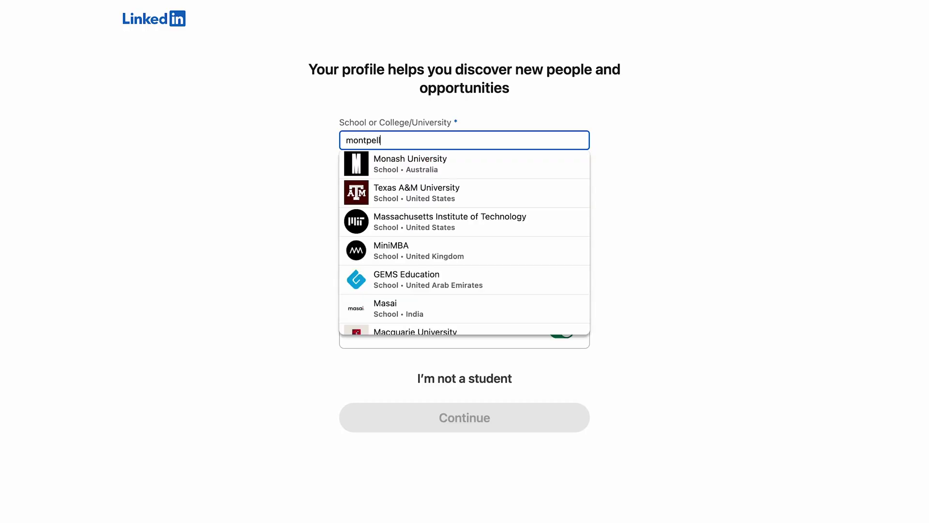
left_click(494, 176)
left_click(423, 190)
type("Mas")
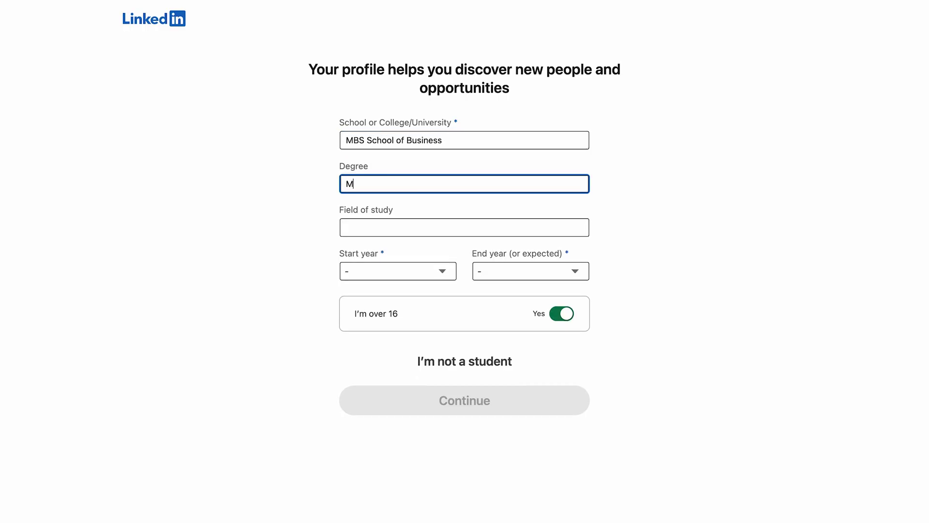
left_click(409, 201)
- Set the field of study to Marketing, years 2021–2026, then confirm the e-mail with its code
left_click(395, 228)
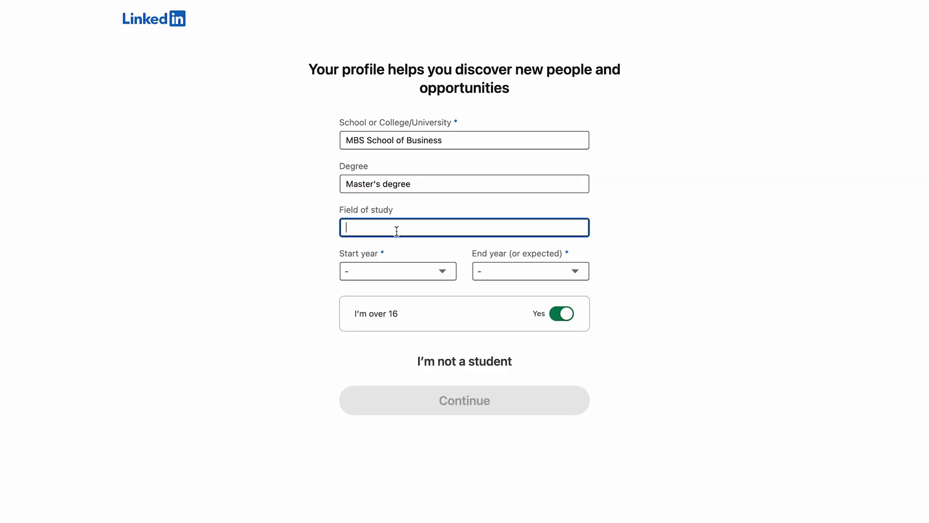
type("marketing")
left_click(381, 246)
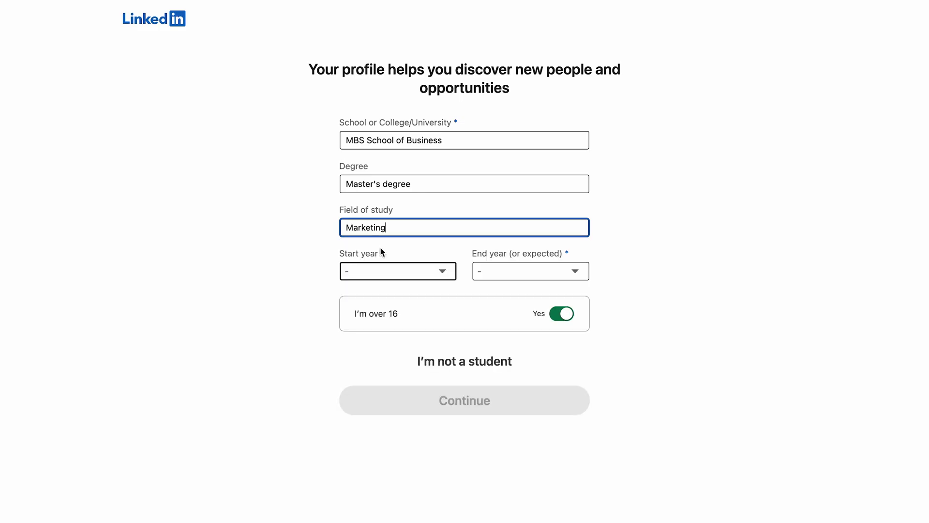
left_click(373, 274)
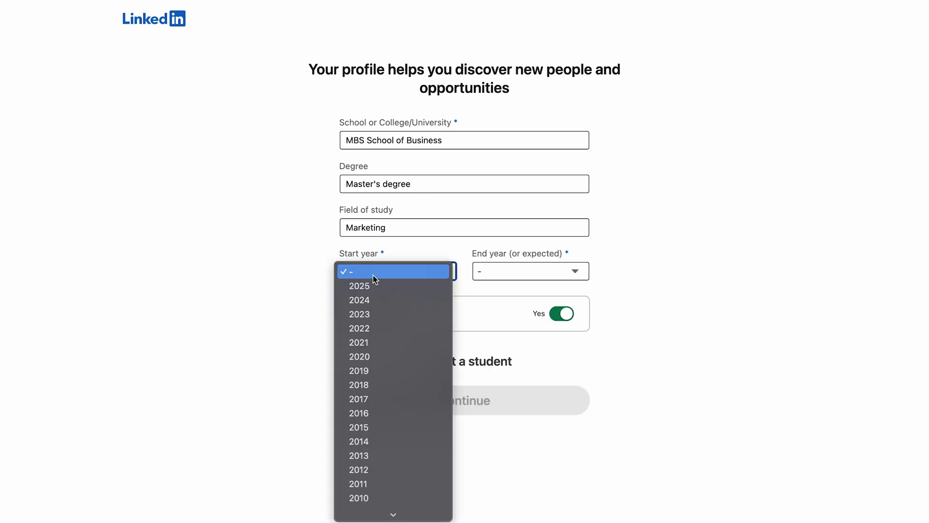
left_click(360, 344)
left_click(503, 273)
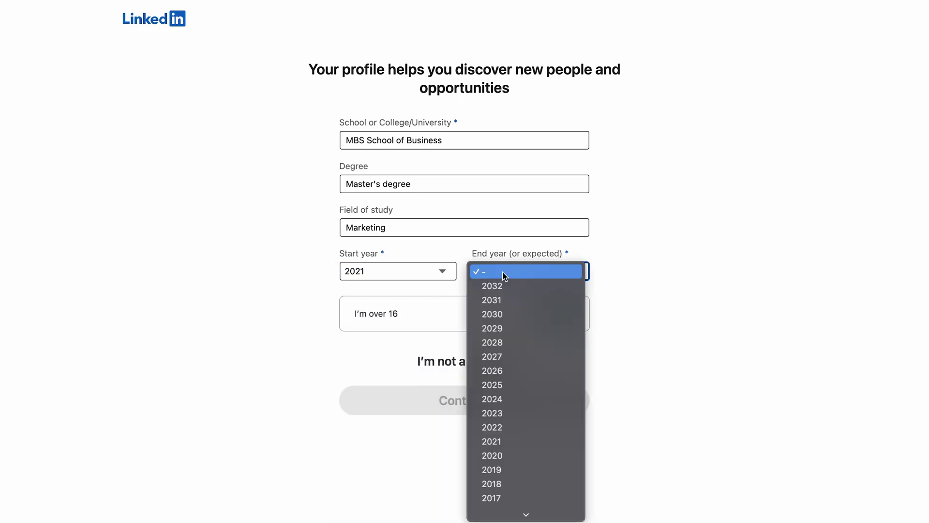
left_click(508, 370)
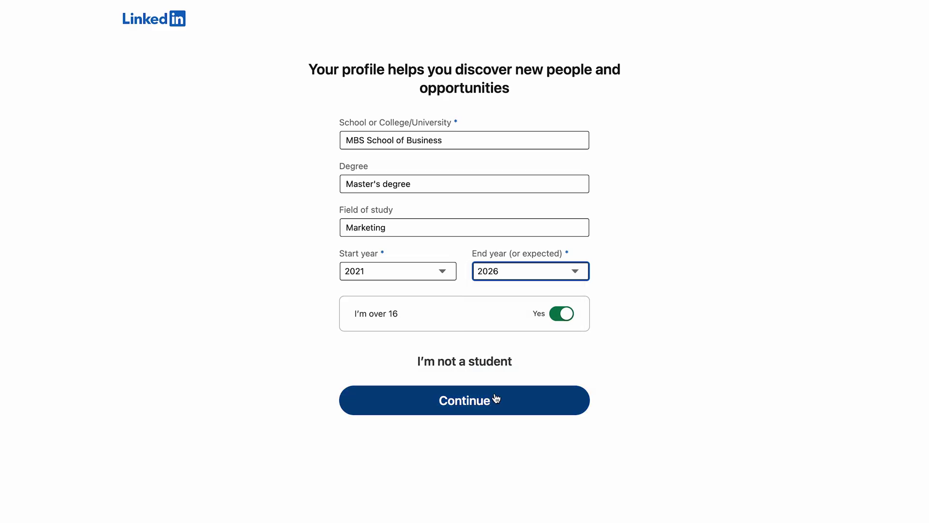
left_click(469, 399)
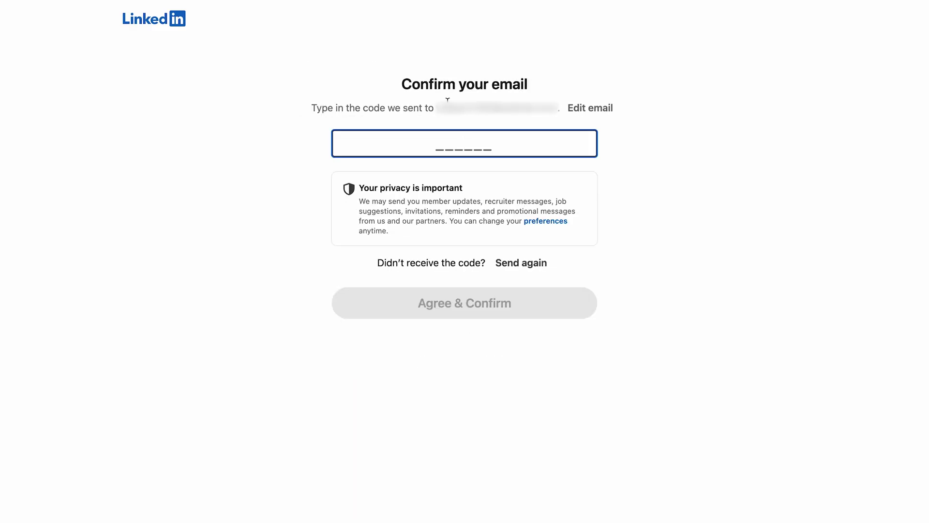
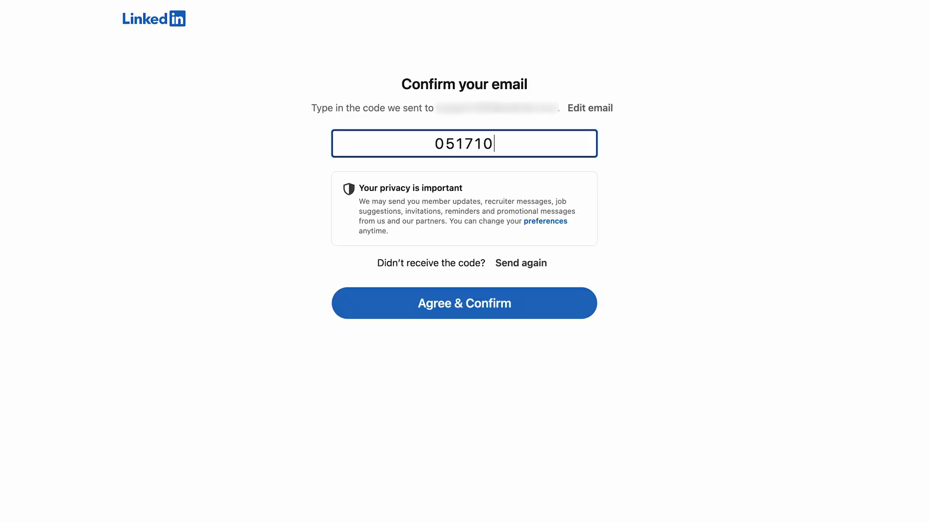
key("Return")
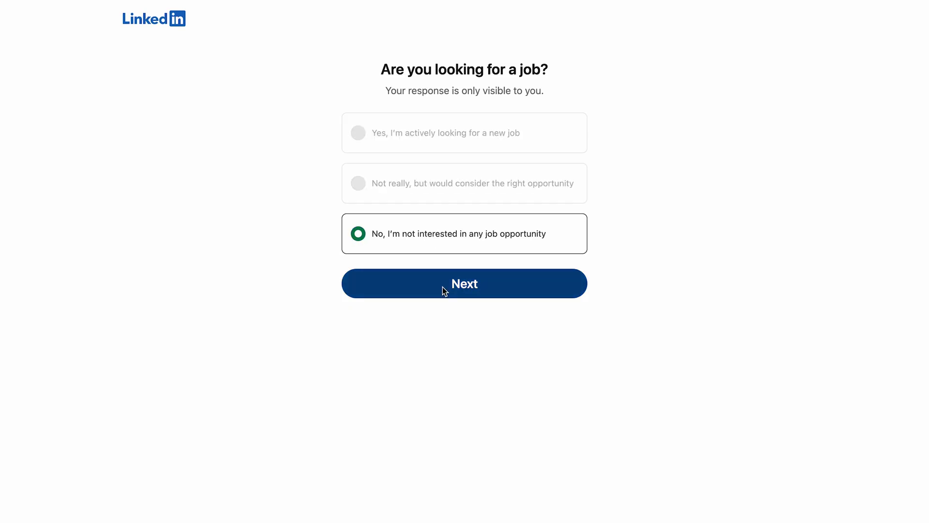
- Answer that you're actively job hunting and skip the suggested connections
left_click(443, 287)
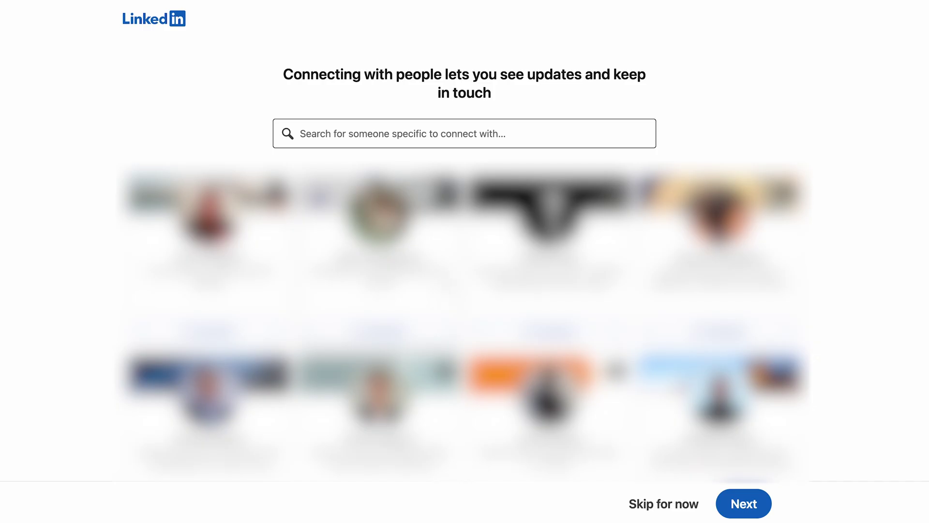
scroll(463, 261, "down", 10)
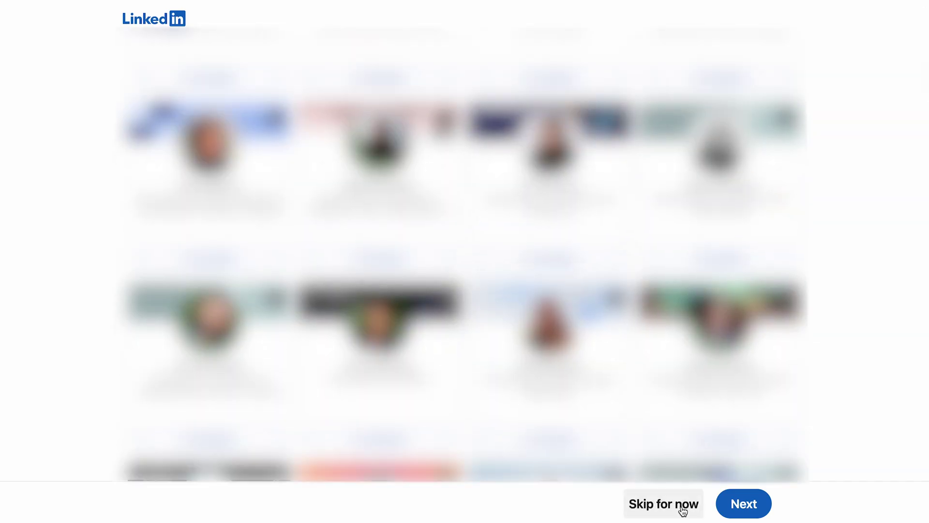
left_click(682, 509)
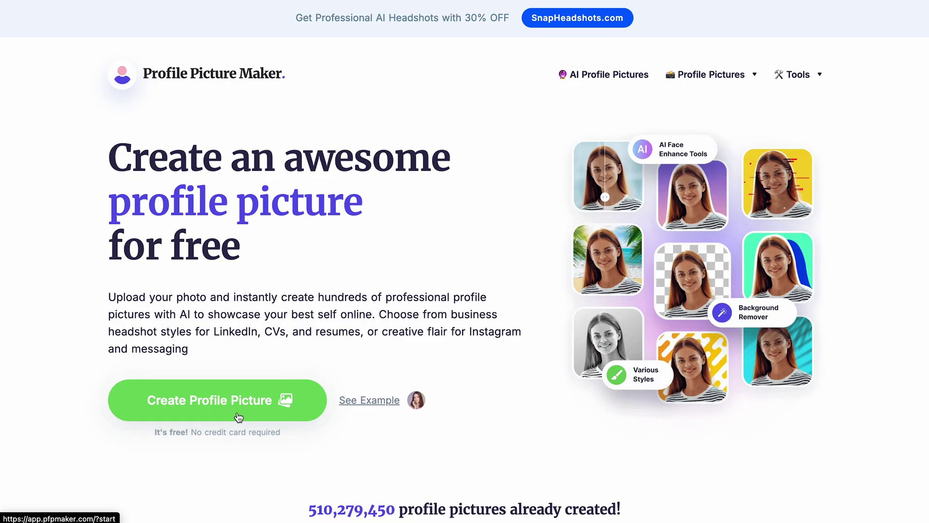
- Turn the uploaded photo into a red-gradient portrait with a white outline and download it
left_click(239, 417)
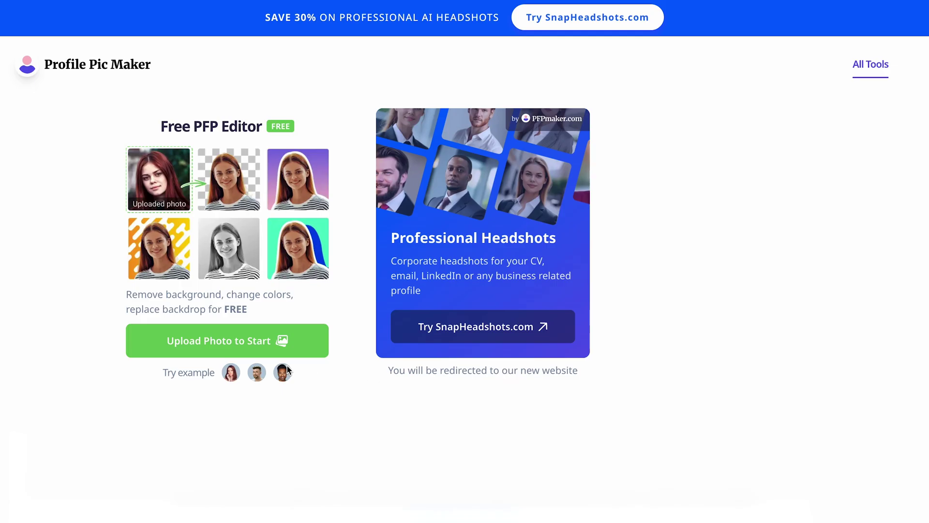
left_click(213, 340)
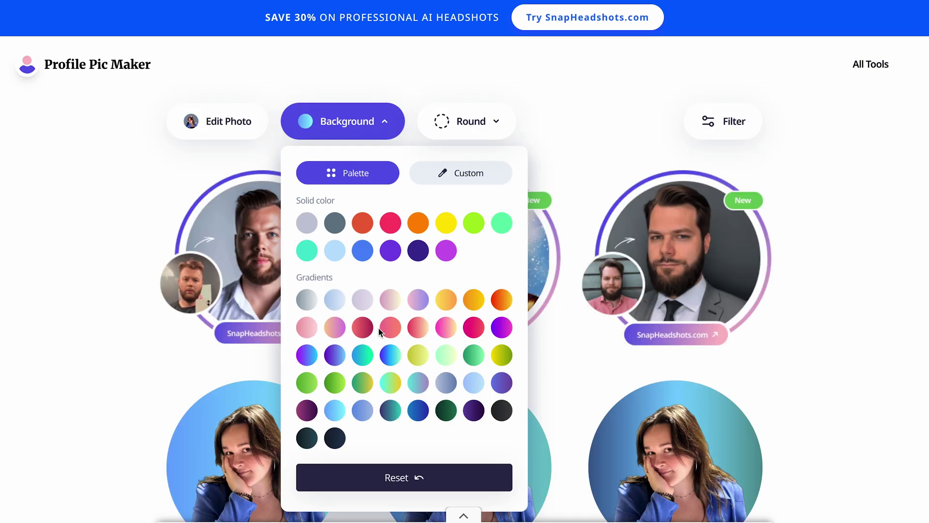
left_click(379, 328)
scroll(378, 328, "down", 5)
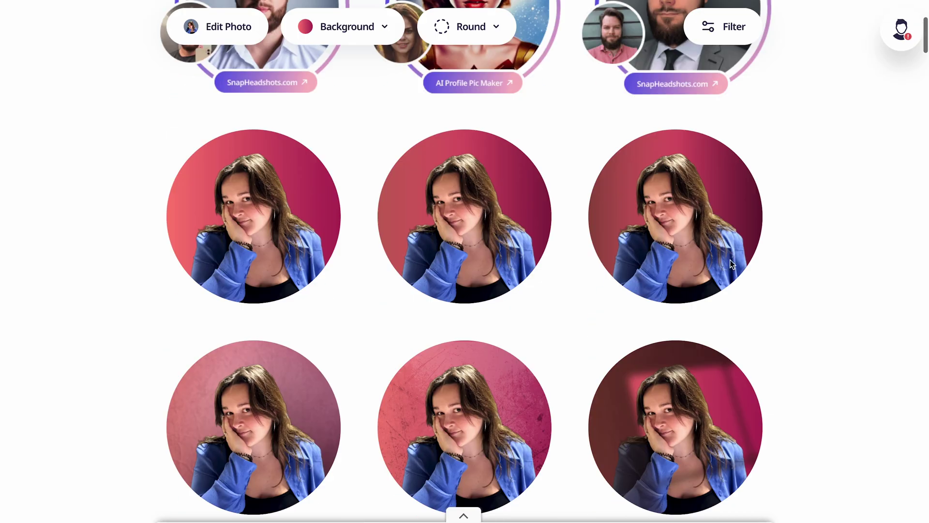
left_click(674, 294)
scroll(244, 301, "down", 7)
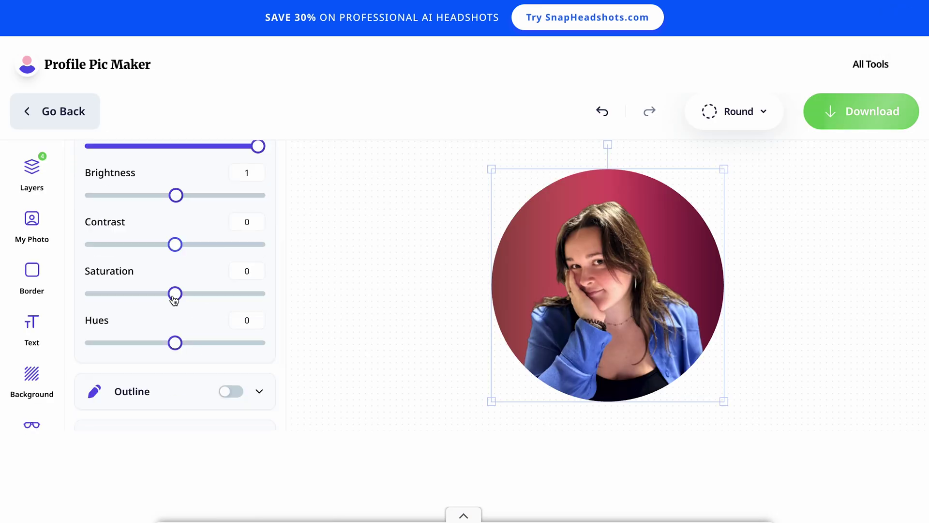
left_click(189, 294)
left_click(172, 295)
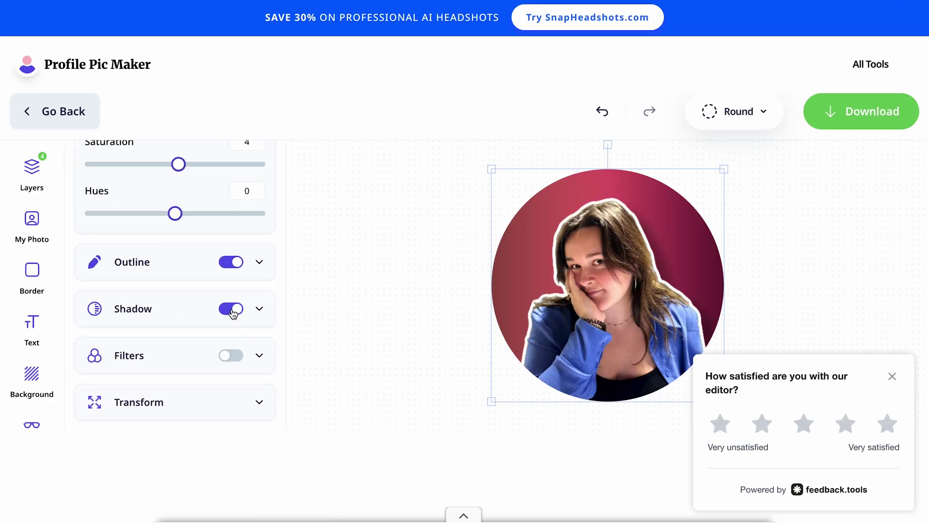
left_click(862, 114)
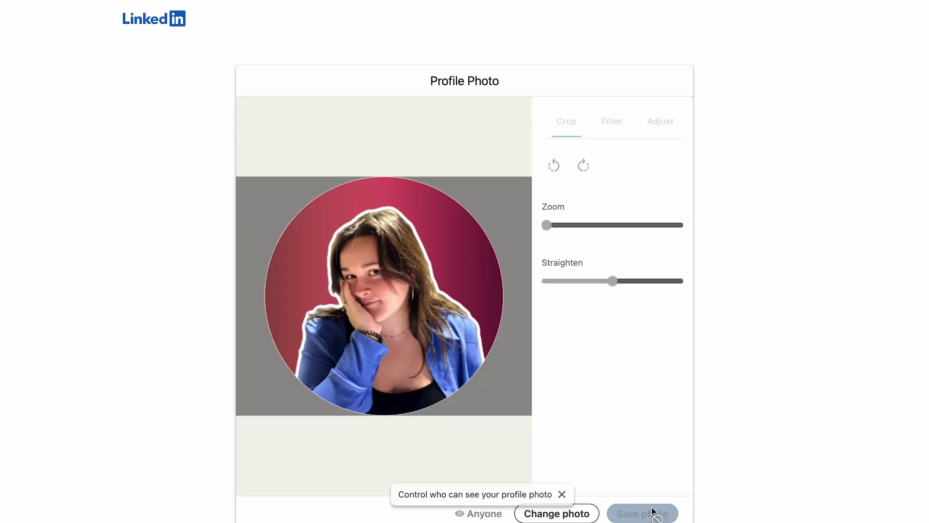
- Save the new profile photo and continue to the follow suggestions
left_click(649, 510)
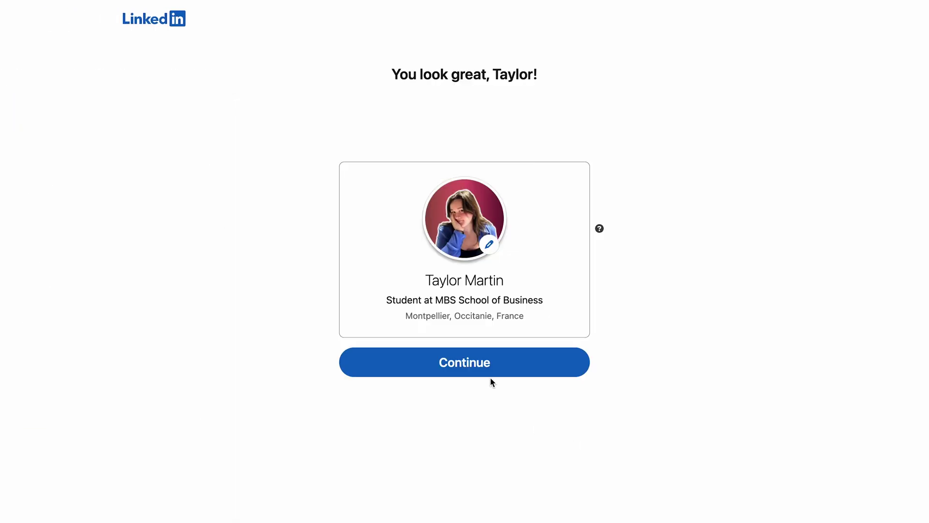
left_click(490, 375)
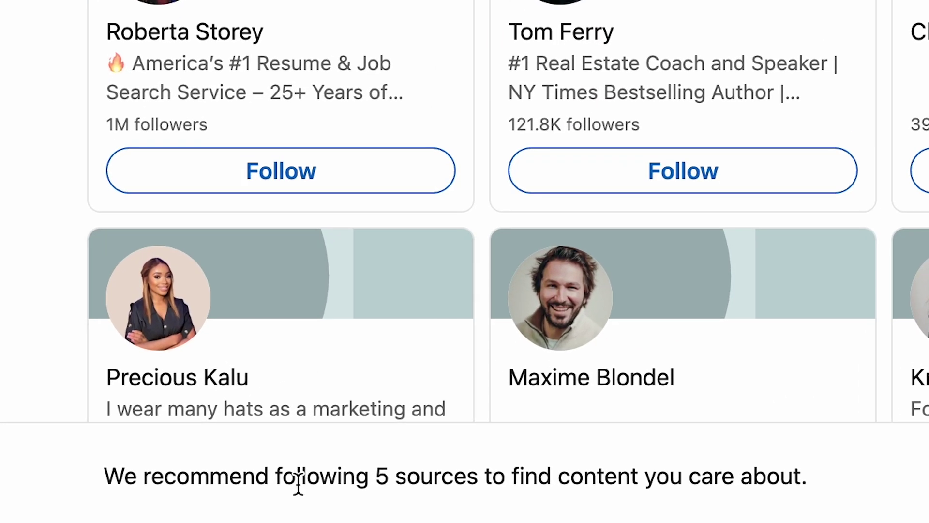
- Finish the follow-suggestions page without following any companies or people
left_click_drag(216, 503, 301, 501)
left_click_drag(498, 472, 798, 474)
left_click(828, 484)
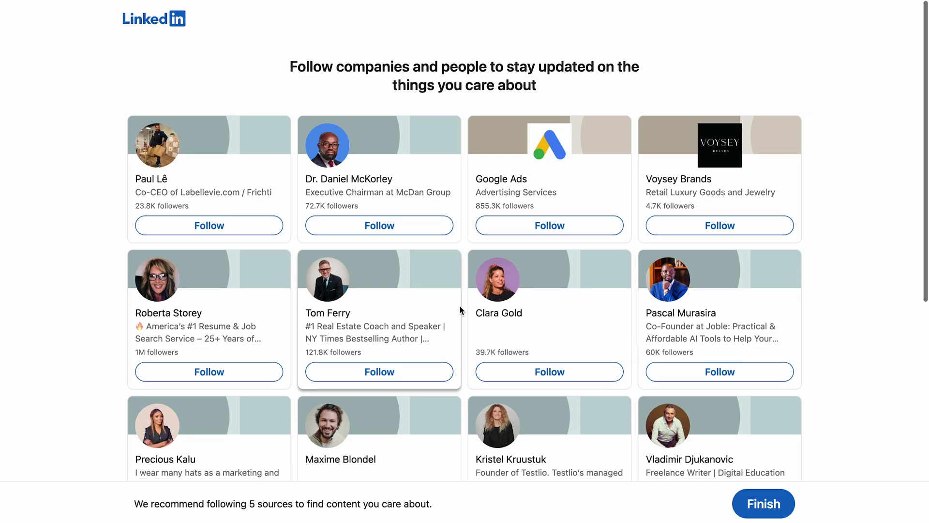
scroll(460, 310, "down", 8)
scroll(492, 355, "up", 8)
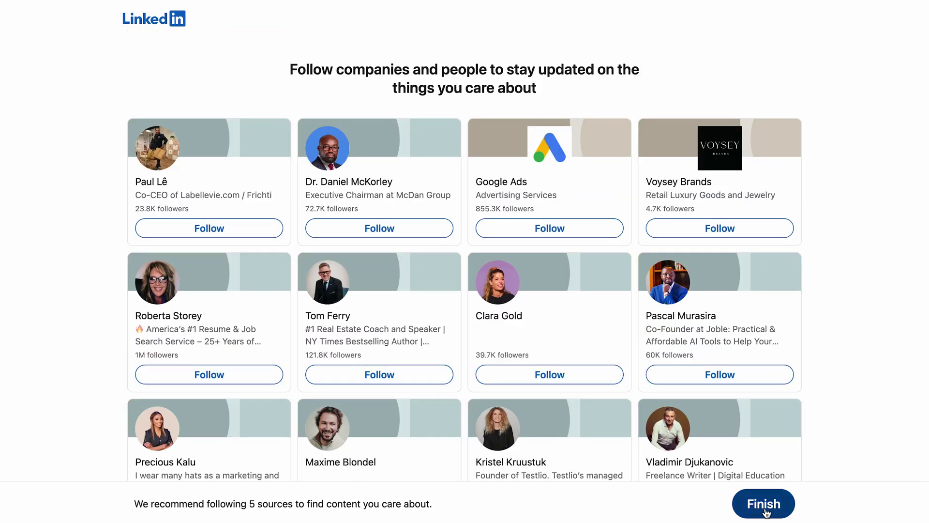
left_click(764, 510)
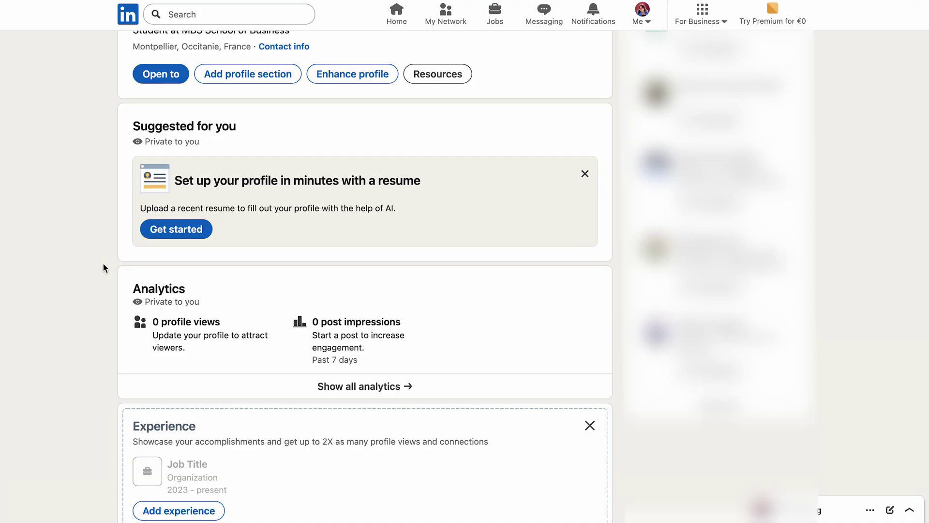
- Start a new experience as a Permanent Seller at Nike
scroll(103, 264, "down", 5)
scroll(103, 263, "up", 10)
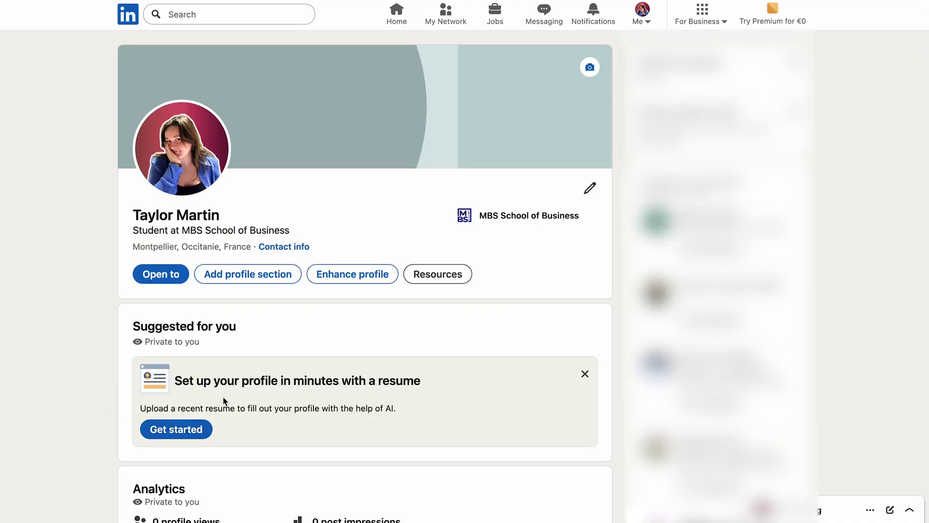
scroll(233, 449, "down", 8)
left_click(197, 283)
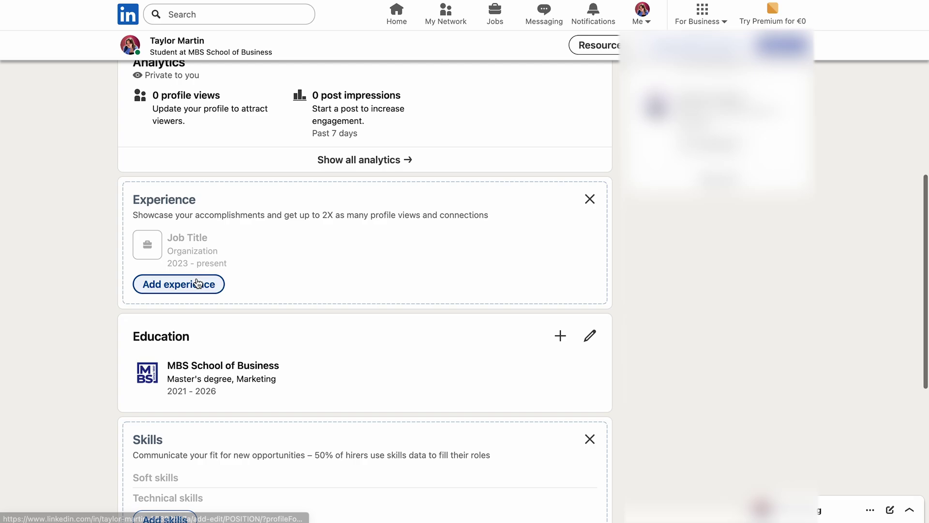
left_click(271, 175)
type("Seller")
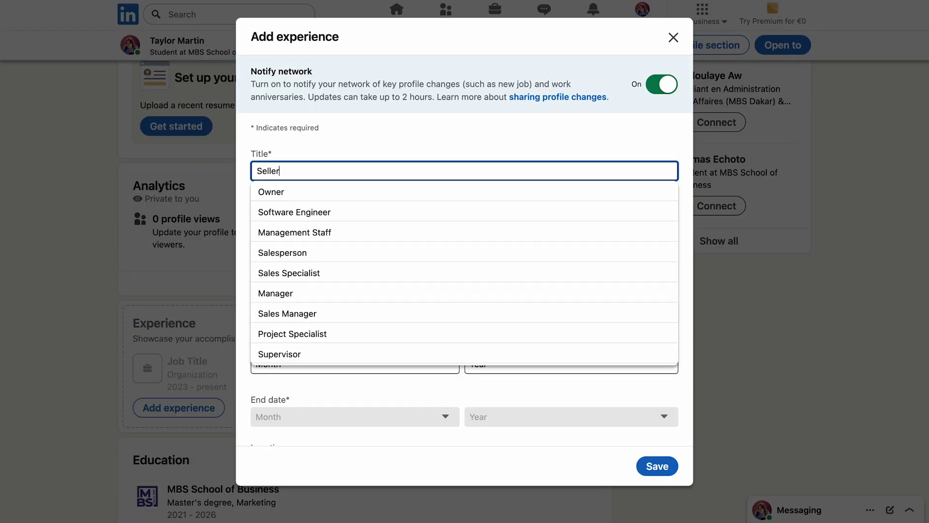
left_click(315, 193)
left_click(311, 219)
left_click(309, 226)
key("Tab")
type("Nike")
left_click(301, 288)
- Set the role as past, running from July 2024 to August 2024
left_click(258, 305)
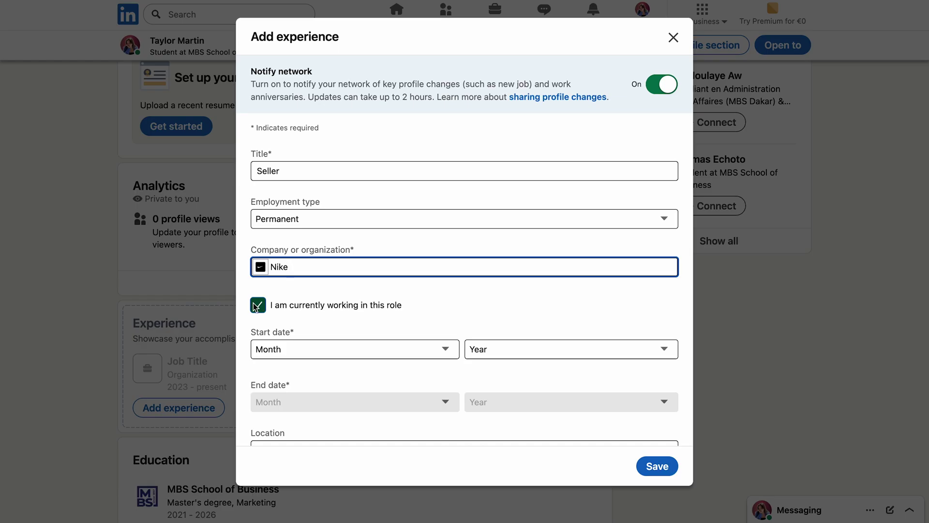
left_click(286, 348)
left_click(286, 451)
left_click(573, 350)
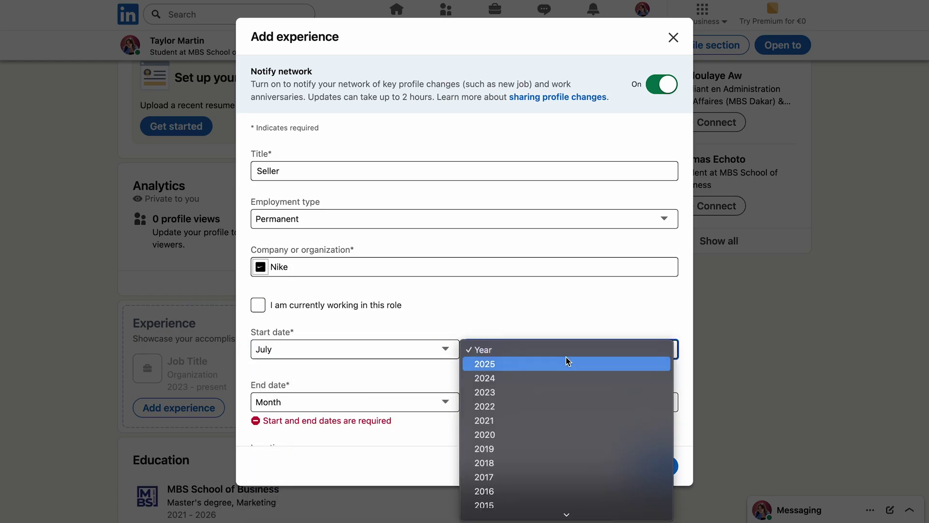
left_click(535, 382)
left_click(305, 401)
left_click(275, 455)
left_click(564, 401)
left_click(484, 430)
- Add Montpellier, Occitanie, France on-site with a description, save, and skip connecting with Nike people
scroll(479, 386, "down", 5)
left_click(464, 226)
type("Montpel")
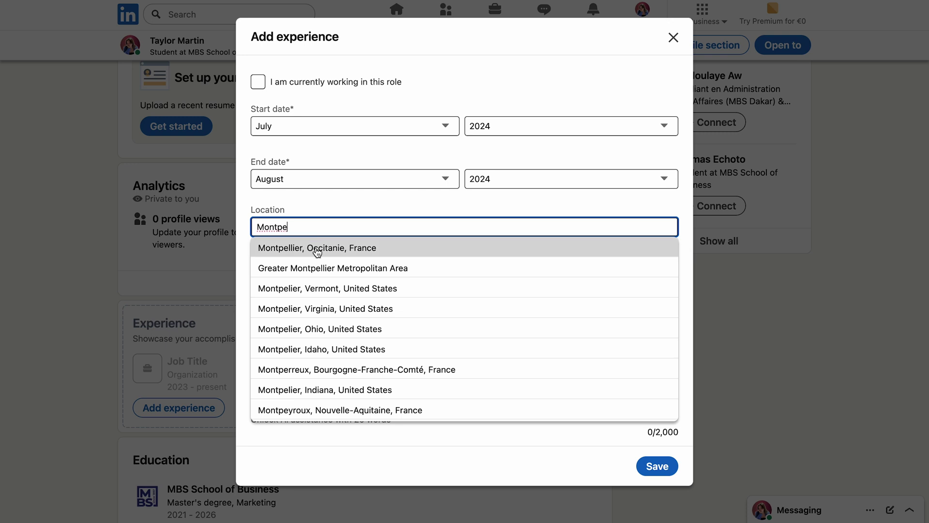
left_click(307, 249)
left_click(325, 273)
left_click(304, 292)
left_click(420, 344)
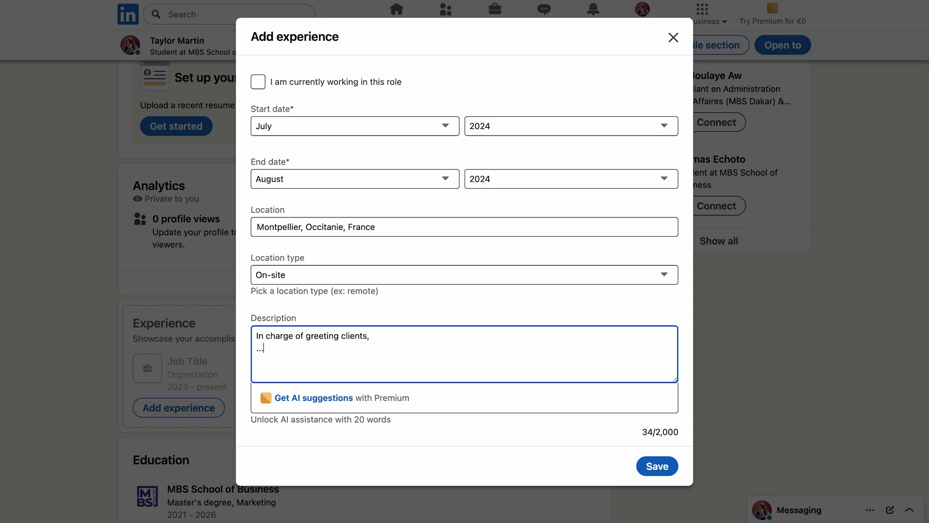
left_click(656, 473)
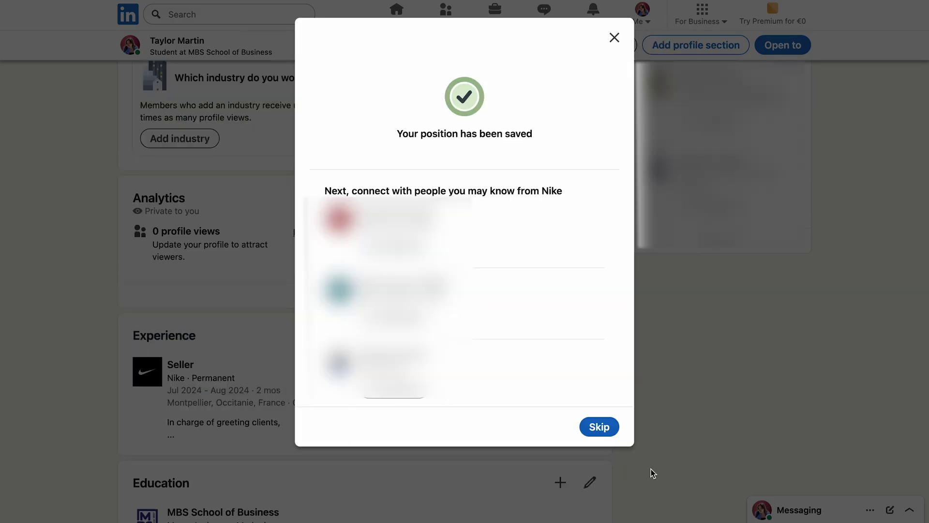
left_click(608, 426)
- Add Sales and English to the profile skills
left_click(341, 186)
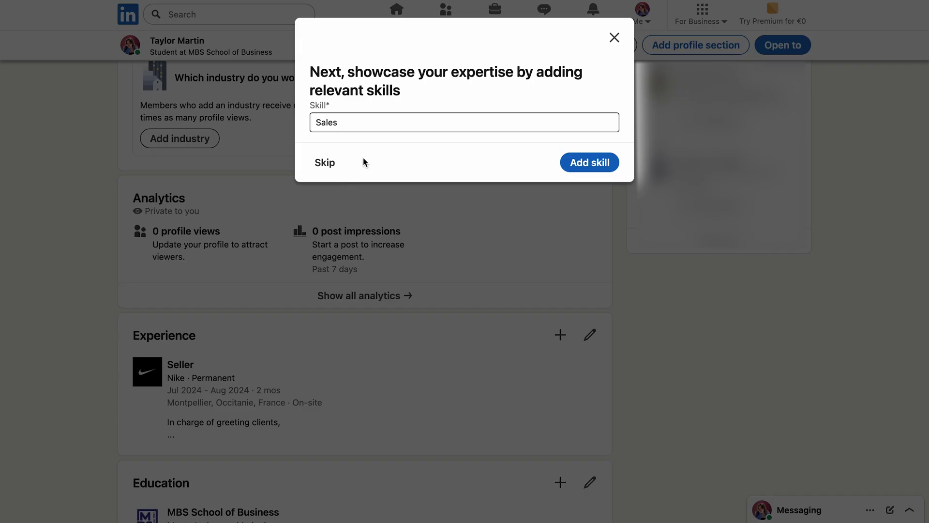
left_click(587, 161)
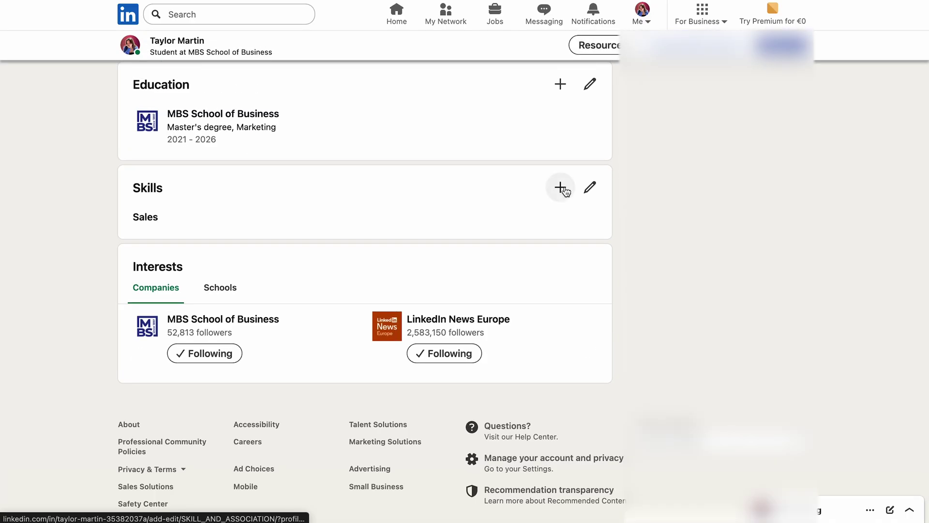
left_click(560, 188)
left_click(370, 176)
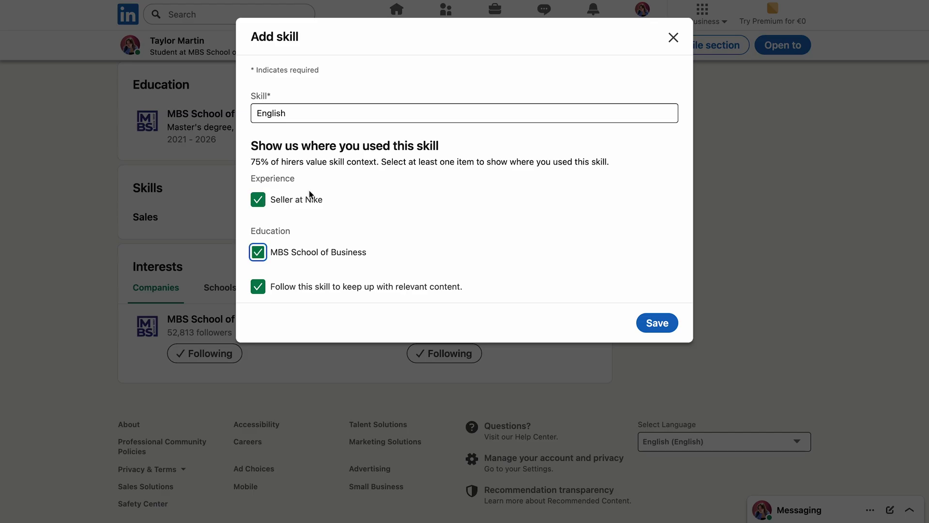
left_click(657, 322)
- Add French and Customer Service skills, then decline adding more
left_click(578, 259)
type("fren")
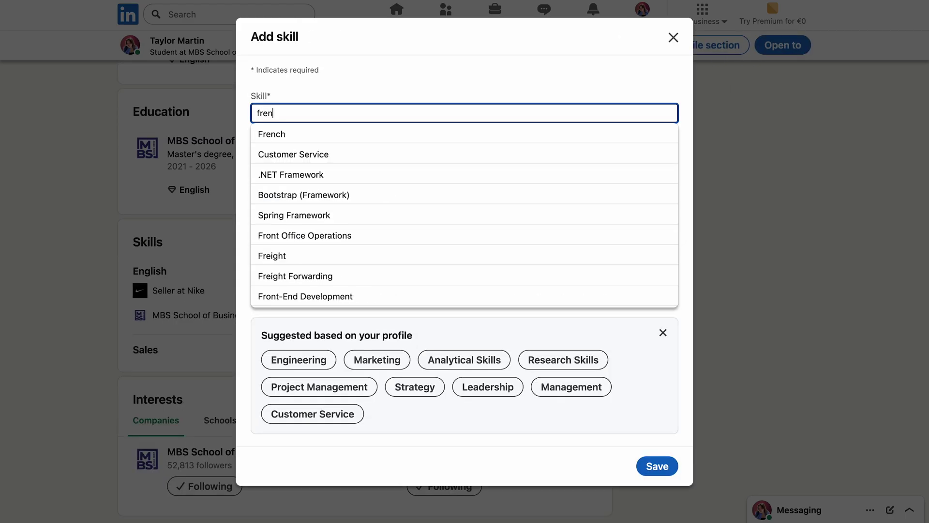
left_click(357, 140)
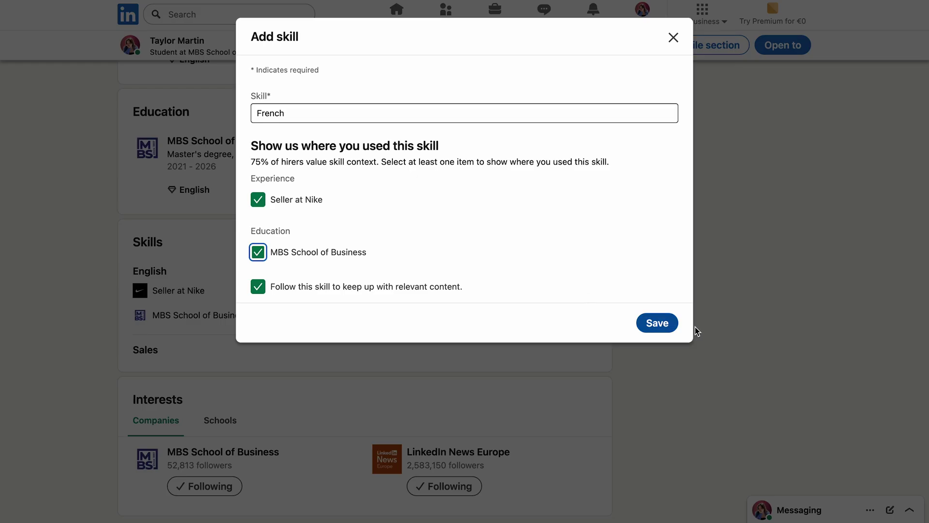
left_click(666, 328)
left_click(537, 257)
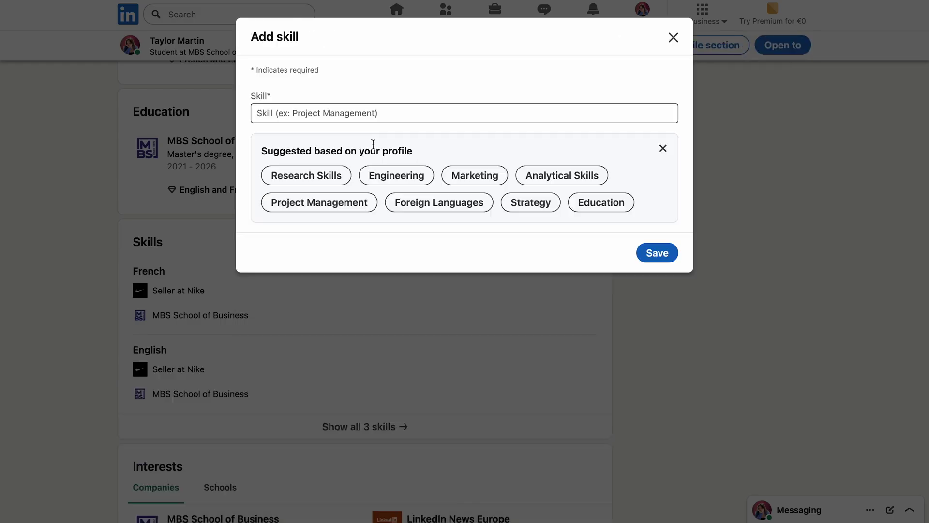
type("costu")
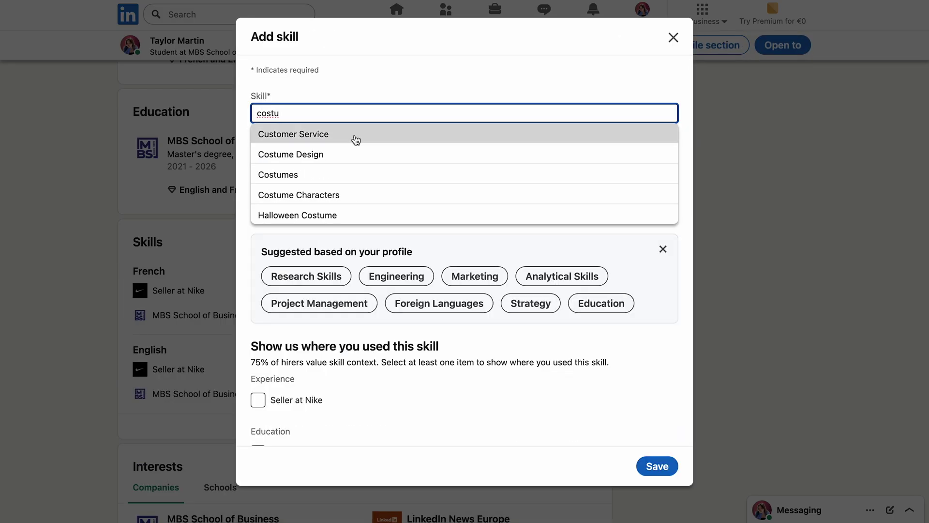
left_click(356, 138)
left_click(665, 323)
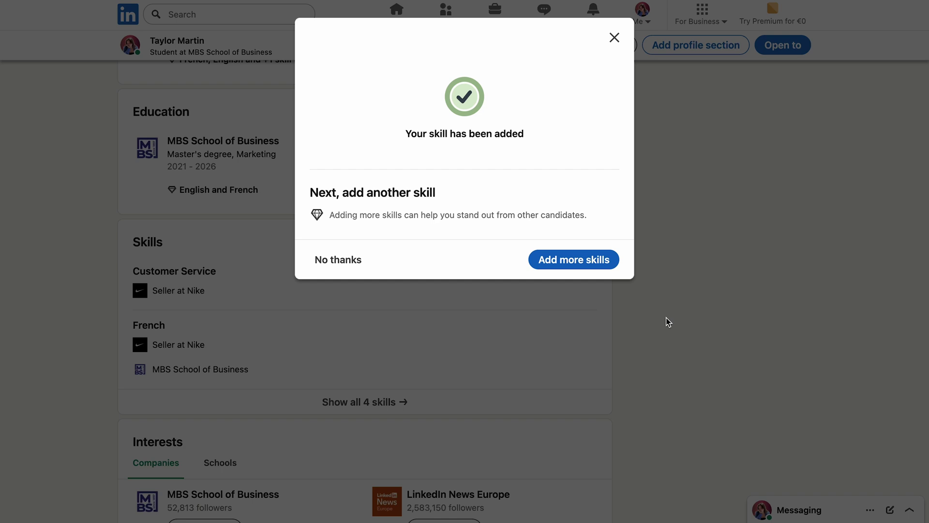
left_click(614, 38)
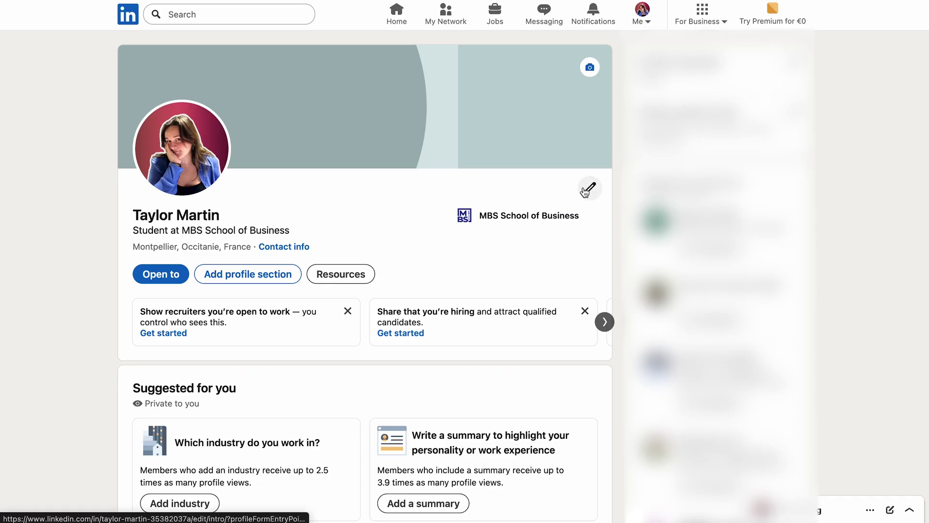
- Rewrite the headline as 'Your soon-to-be favorite Marketer 🚀 Student in Marketin…' with '@' replacing 'at'
left_click(585, 191)
scroll(420, 217, "down", 4)
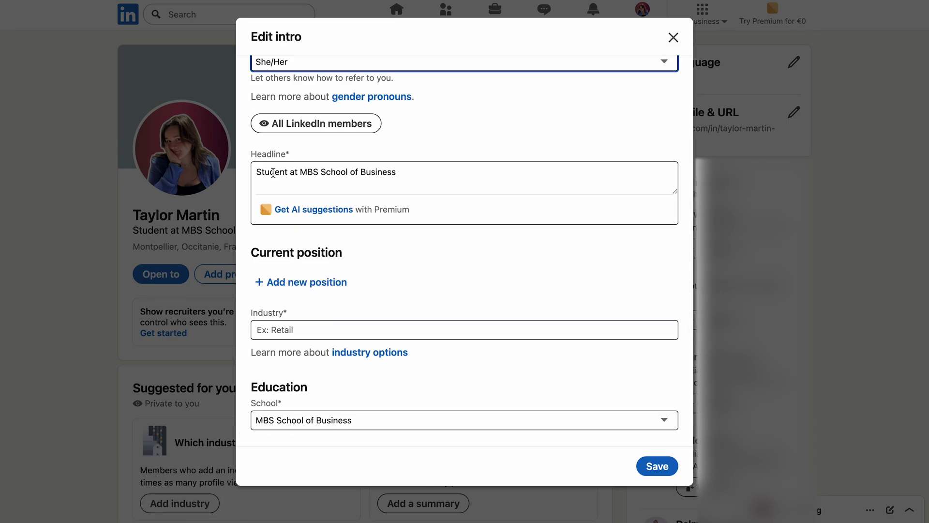
double_click(294, 173)
type("@")
double_click(266, 173)
type("Your soon-to-be")
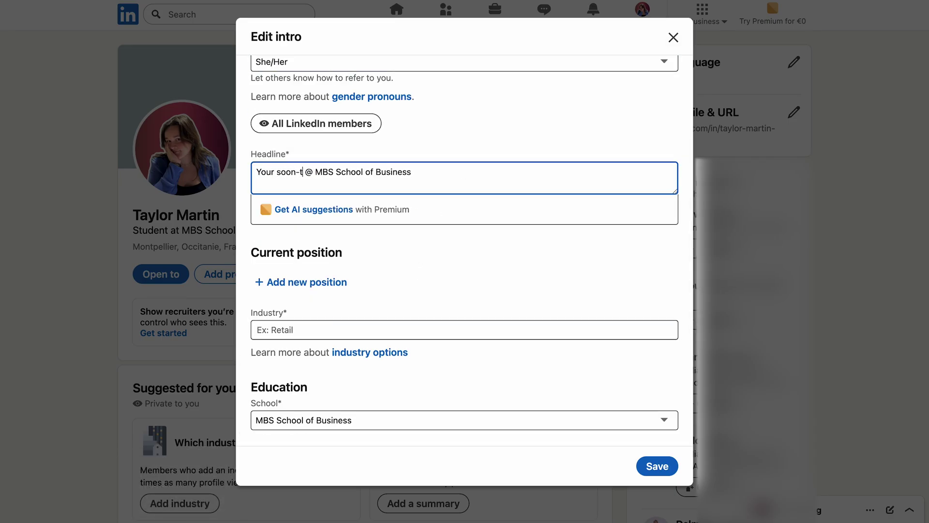
type(" favorite Marketer 🚀 Stu")
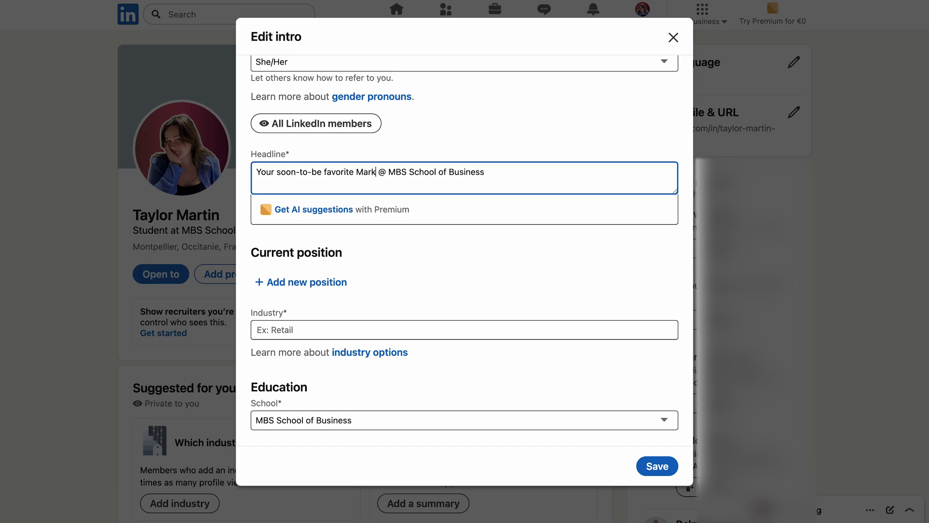
type("dent in Marketing")
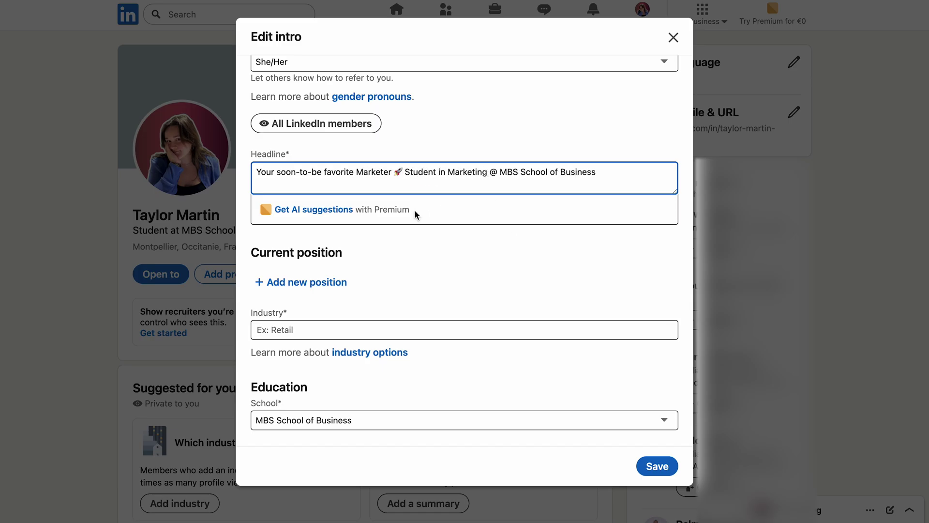
- Set the industry to Marketing Services and save the intro
scroll(414, 210, "down", 1)
left_click(400, 276)
type("mark")
left_click(353, 340)
scroll(352, 307, "down", 5)
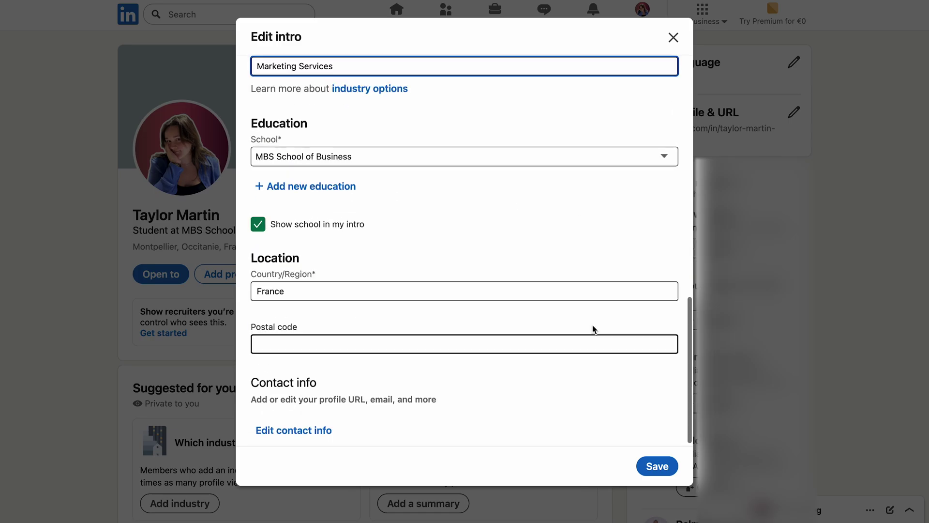
left_click(657, 465)
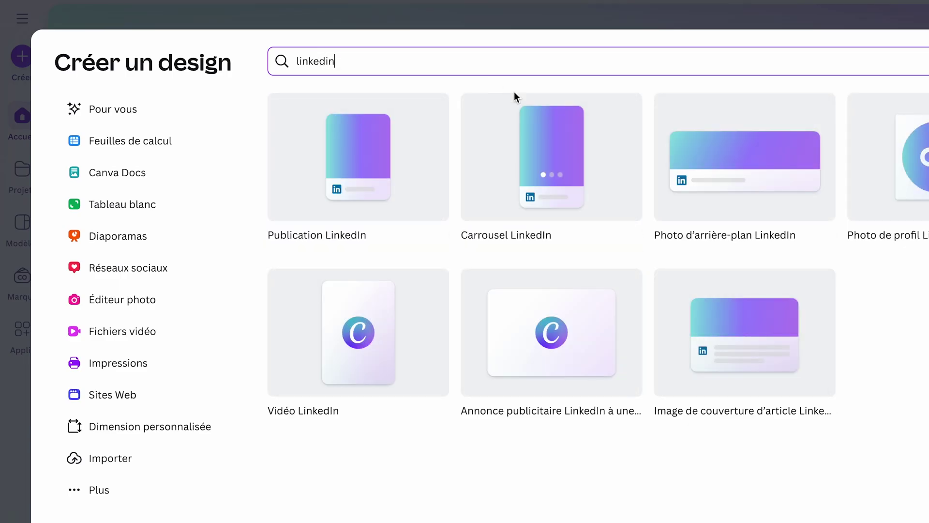
- Design a LinkedIn banner from a 'marketing' template, filling in the owner's name and web address
left_click(700, 188)
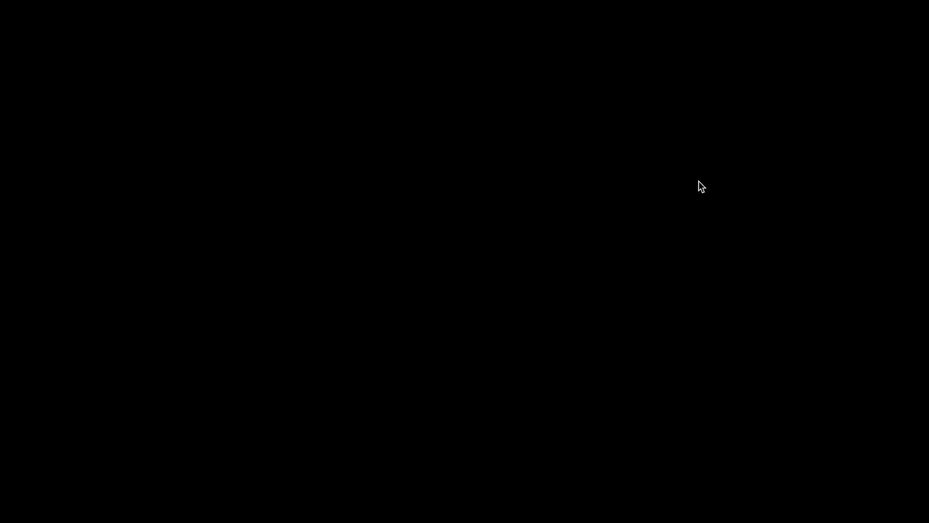
left_click(150, 55)
type("marketing")
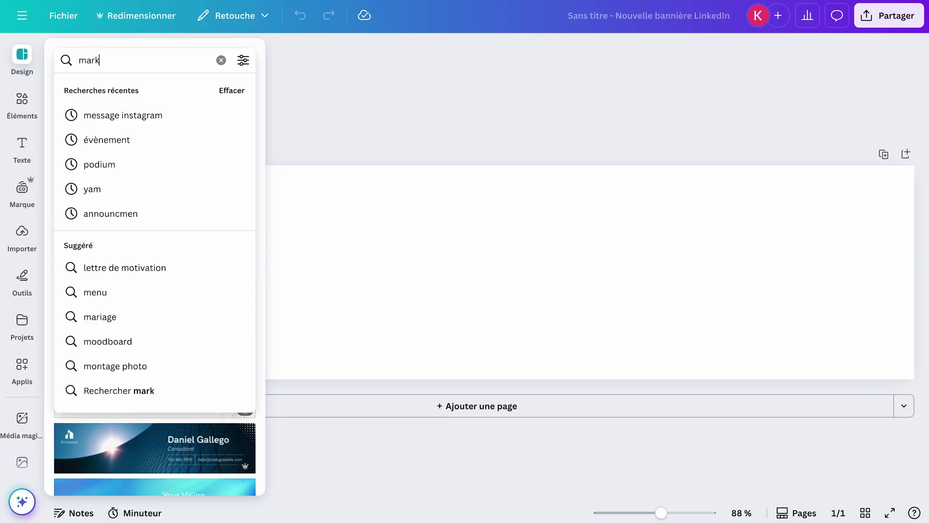
key("Return")
left_click(155, 335)
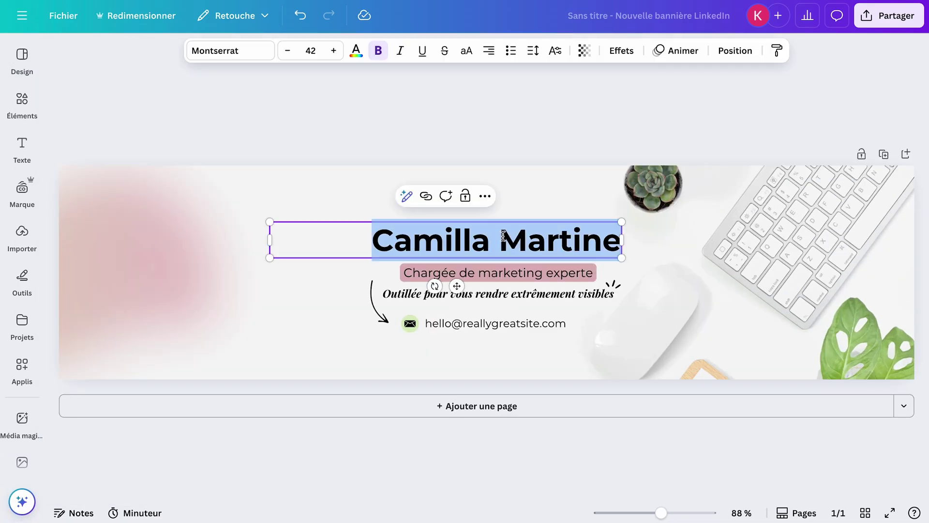
left_click(489, 50)
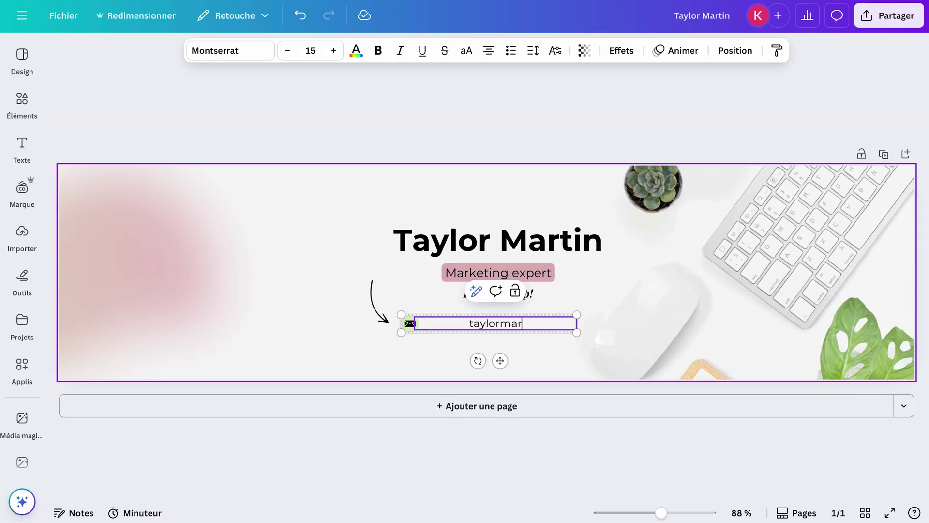
type("tin.com")
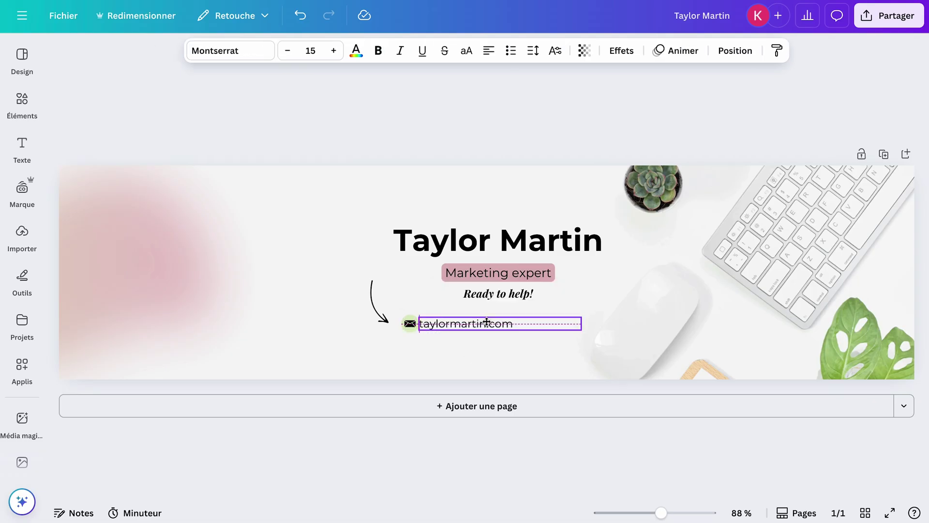
left_click(531, 99)
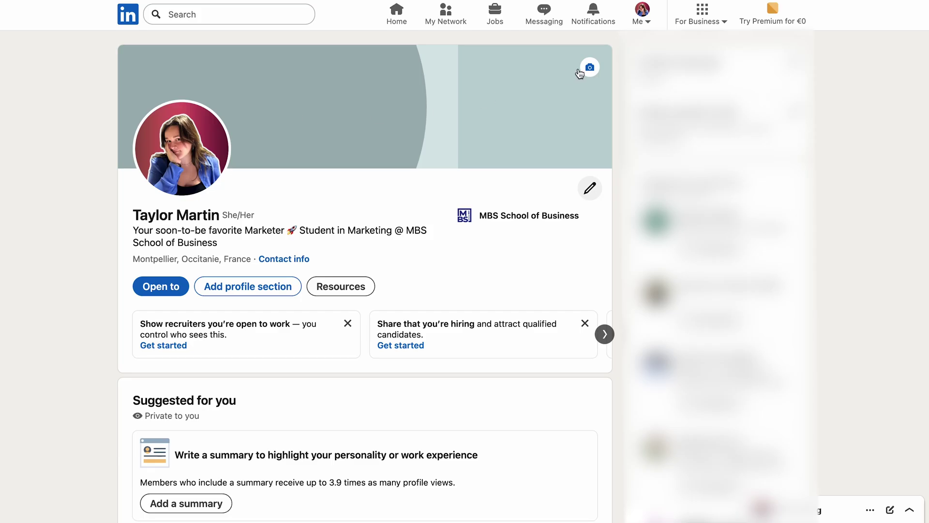
- Upload the Canva banner as the LinkedIn cover image and apply it
left_click(579, 73)
left_click(291, 116)
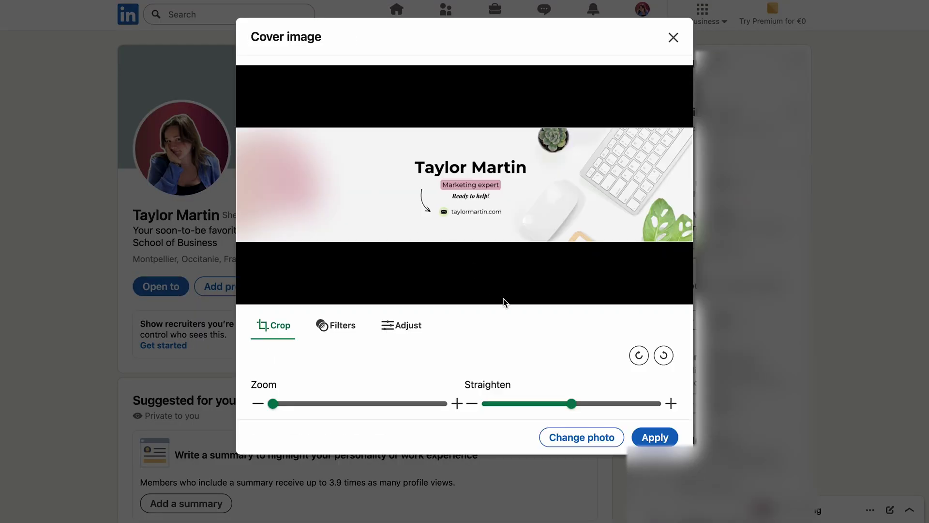
left_click(651, 442)
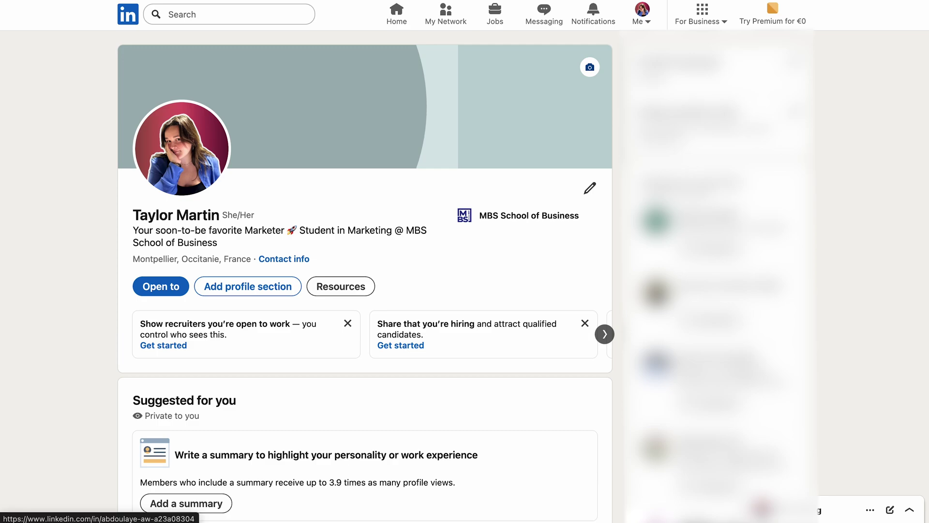
left_click(405, 24)
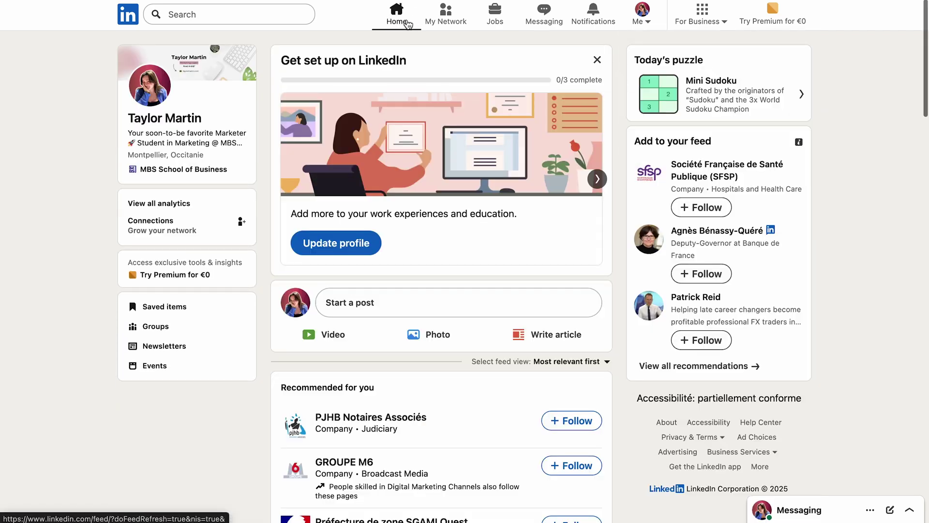
- Browse people in Montpellier and filter the results by MBS School of Business
left_click(233, 15)
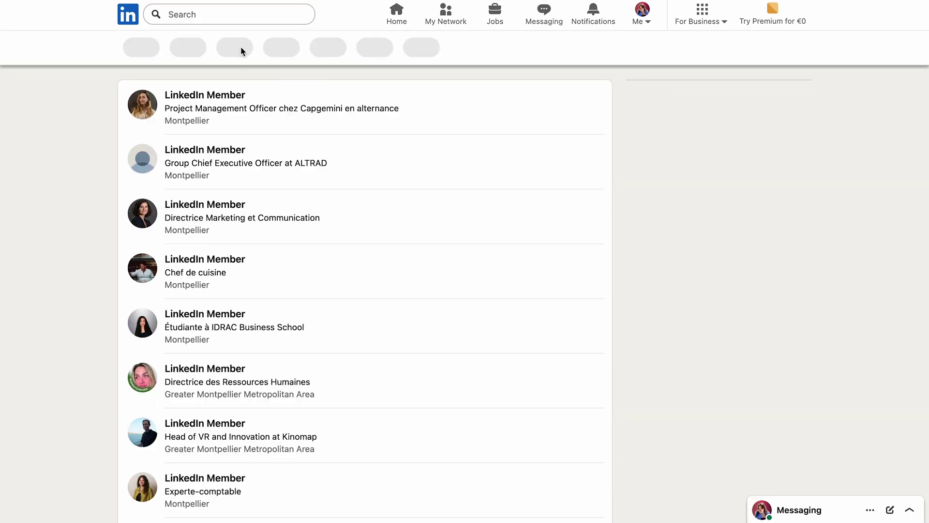
left_click(315, 47)
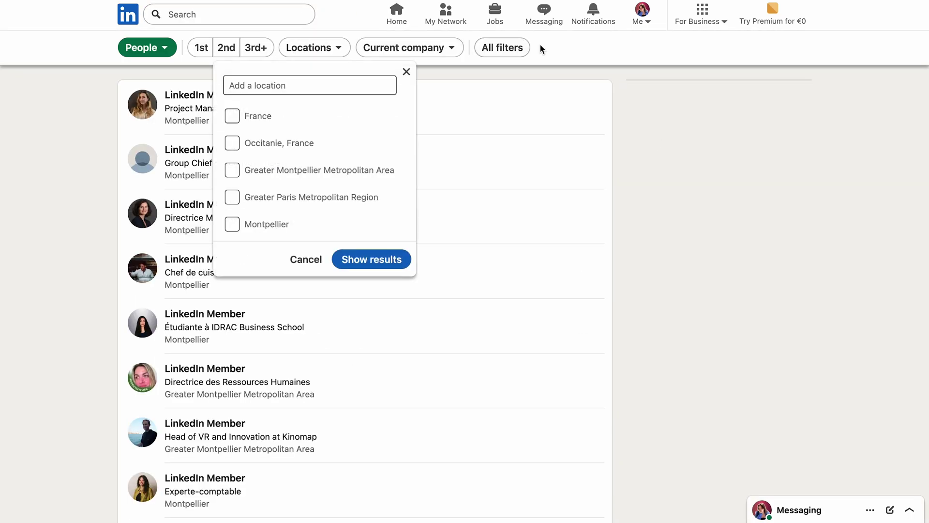
left_click(502, 48)
scroll(757, 249, "down", 5)
left_click(837, 235)
type("mbs")
left_click(720, 268)
left_click(877, 503)
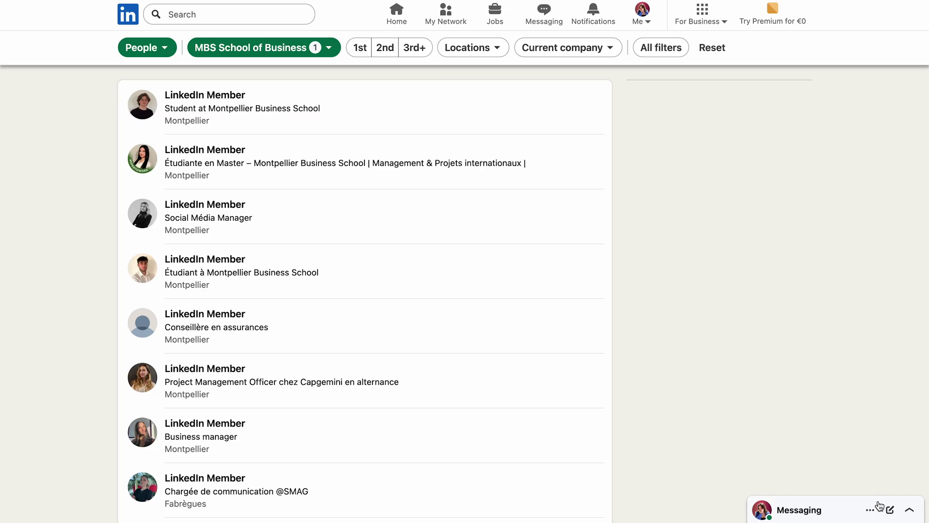
- Remove the MBS School of Business filter from the people results
scroll(403, 121, "down", 5)
scroll(394, 98, "up", 5)
left_click(262, 47)
left_click(182, 116)
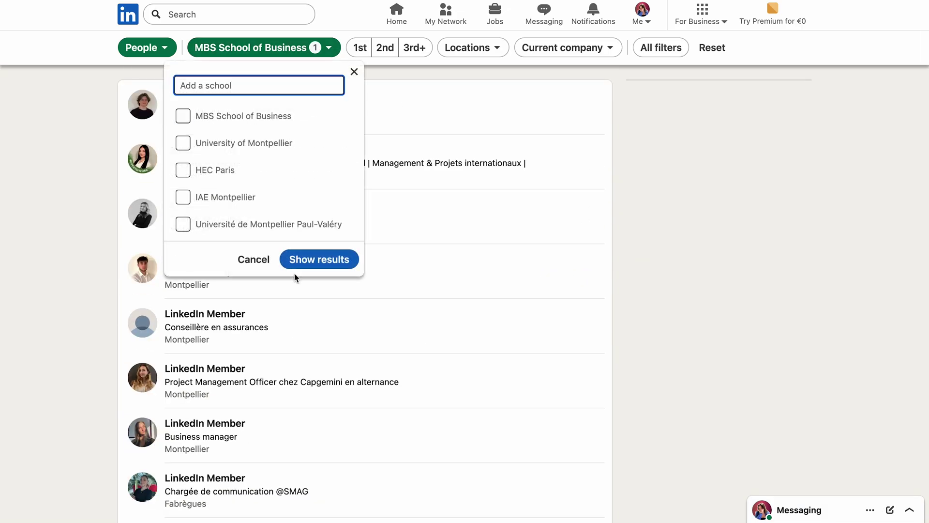
left_click(298, 261)
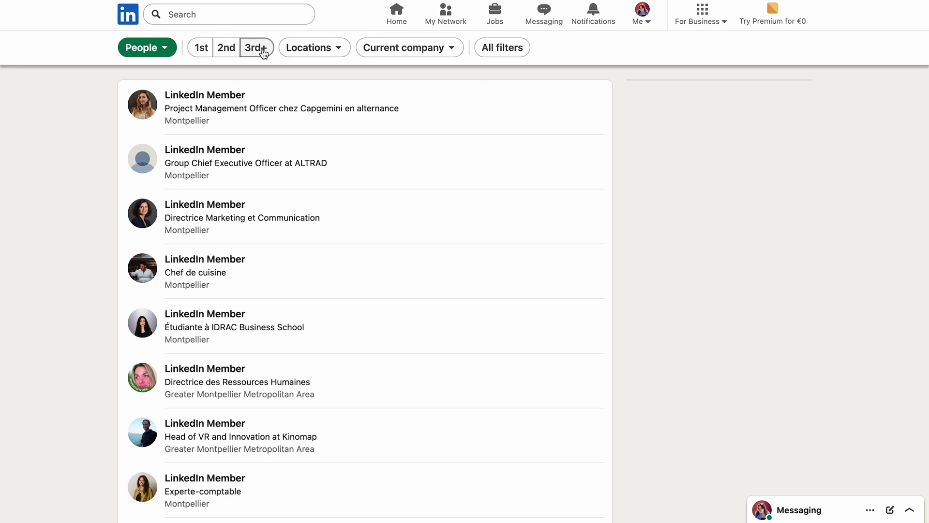
- Find the content-marketing creator by name and send a connection invitation without a note
left_click(238, 22)
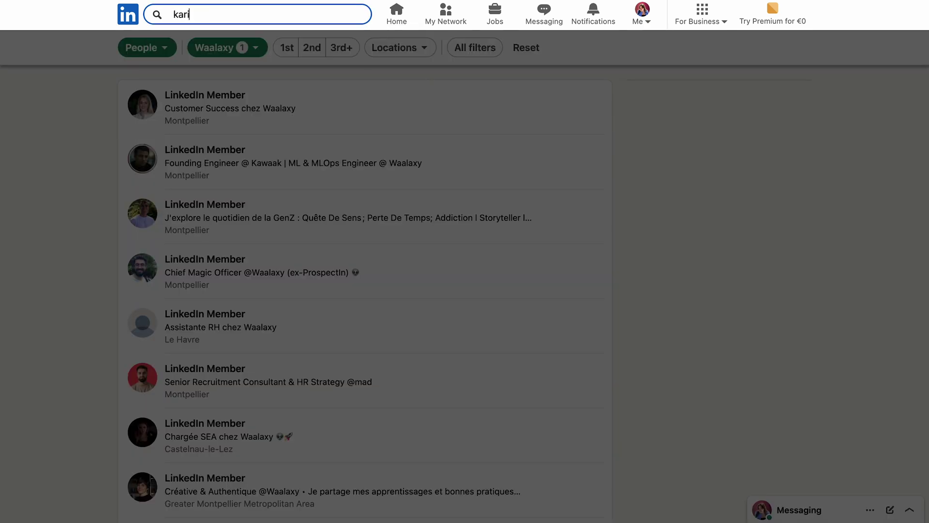
key("Return")
left_click(140, 117)
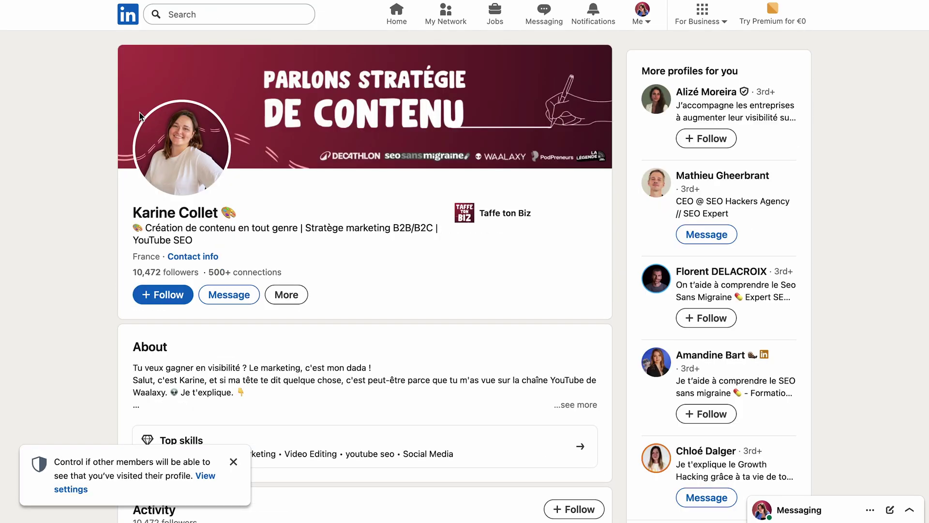
left_click(310, 391)
left_click(554, 138)
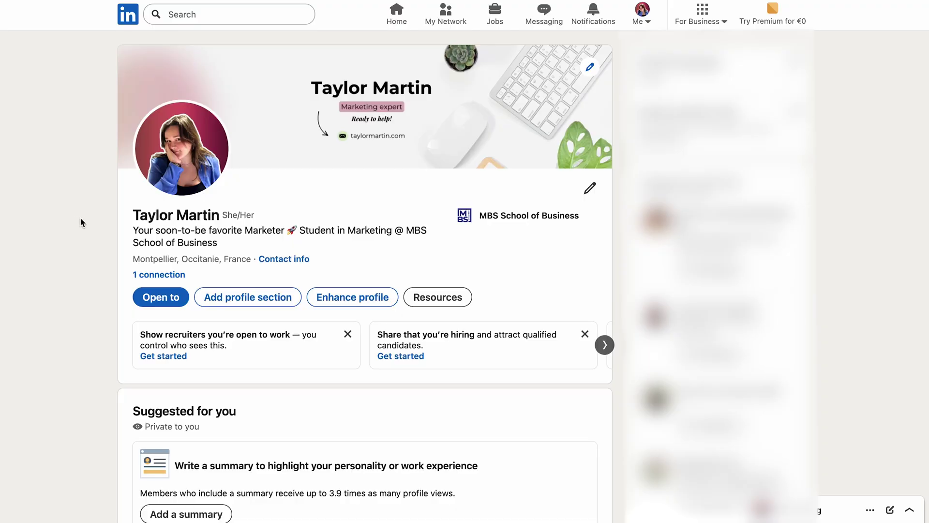
- Open the profile's Add summary dialog, leaving the summary box empty
scroll(88, 193, "down", 6)
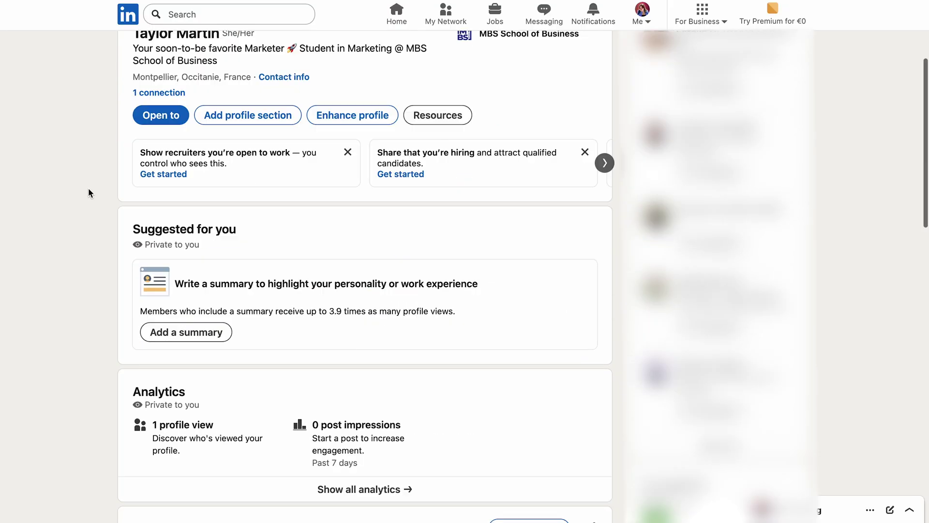
left_click(178, 235)
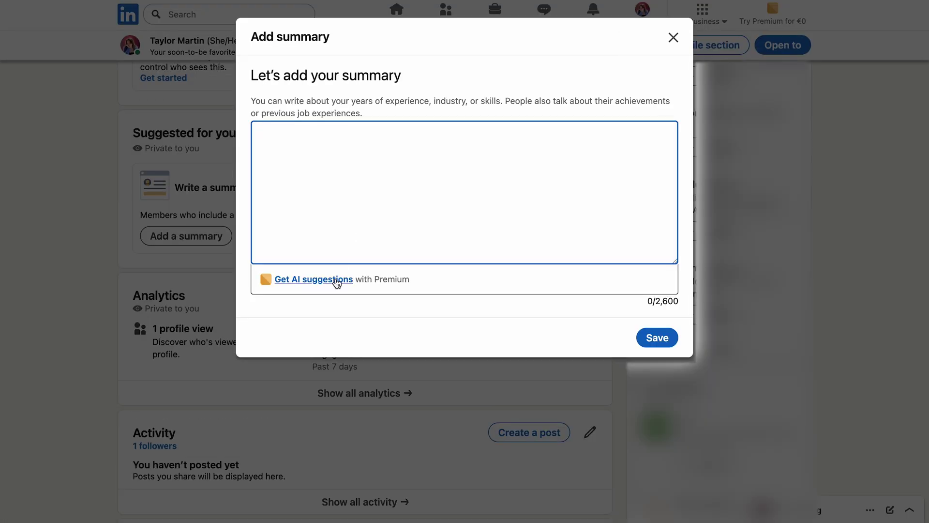